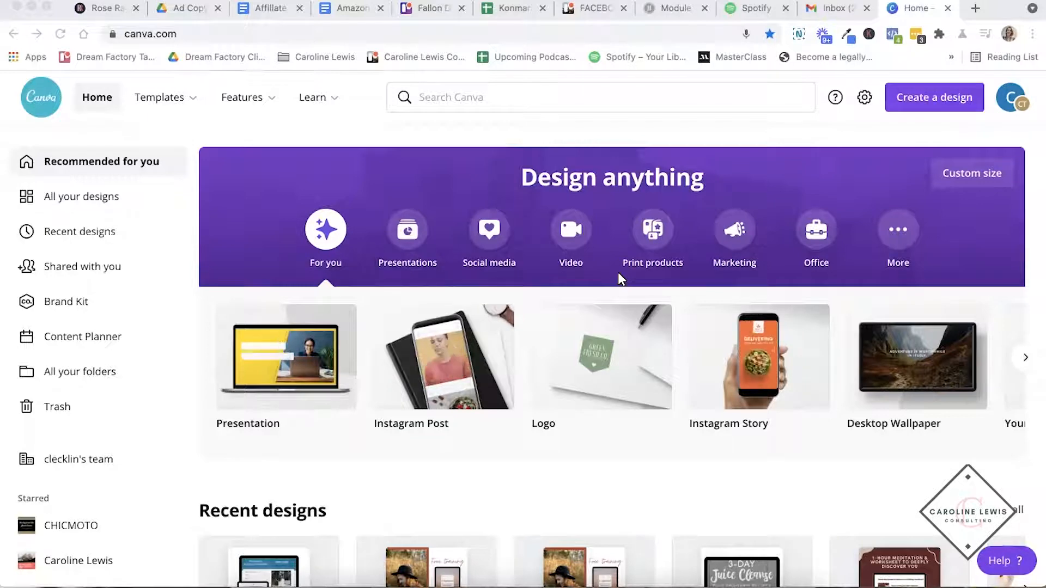
- Create a blank Presentation design in a new browser tab and browse its suggested templates
{"action": "scroll", "coordinate": [289, 297], "scroll_direction": "down", "scroll_amount": 2}
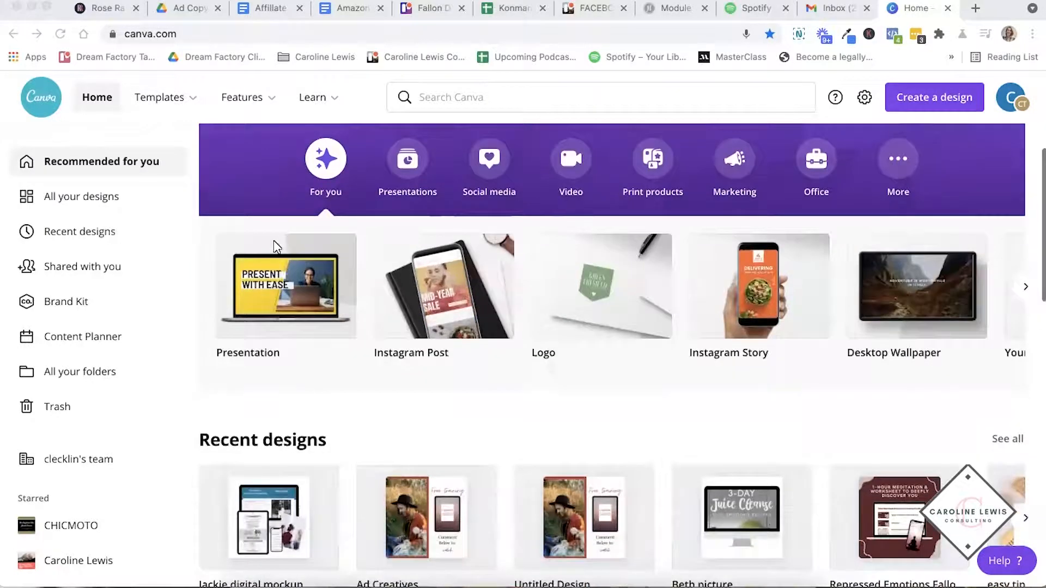
{"action": "right_click", "coordinate": [310, 240]}
{"action": "left_click", "coordinate": [332, 243]}
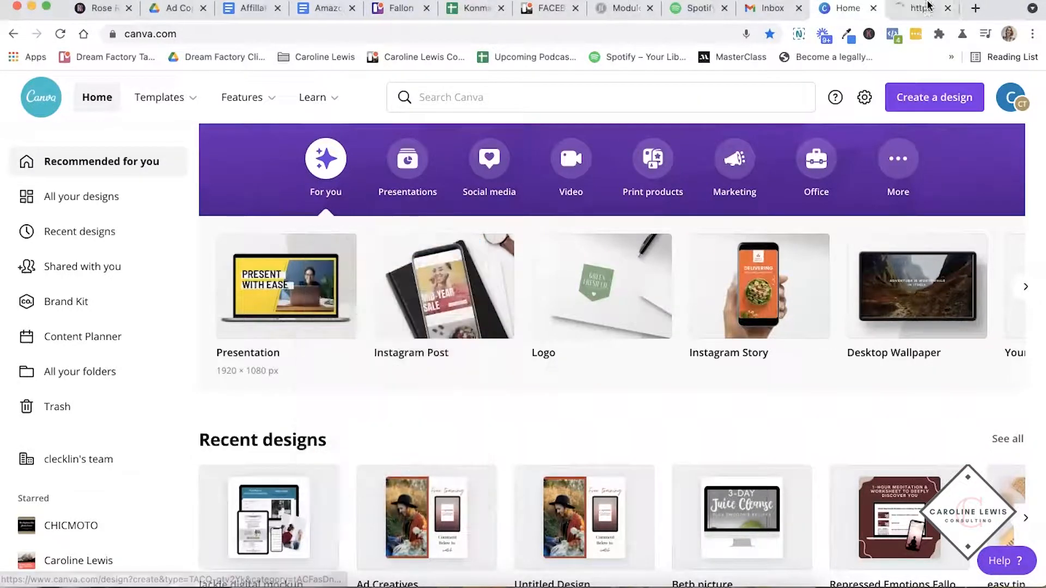
{"action": "left_click", "coordinate": [918, 15]}
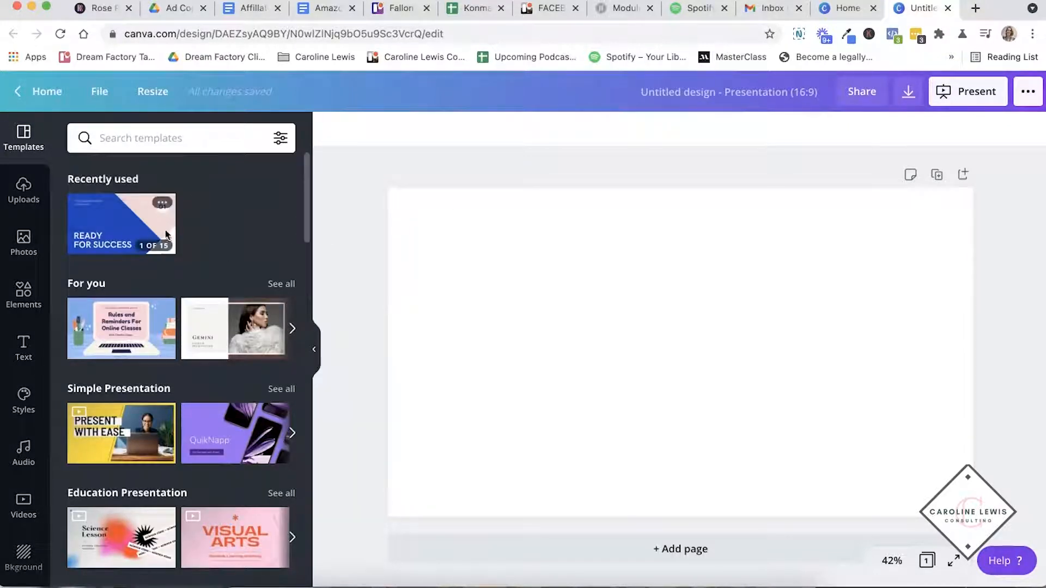
{"action": "scroll", "coordinate": [131, 269], "scroll_direction": "down", "scroll_amount": 2}
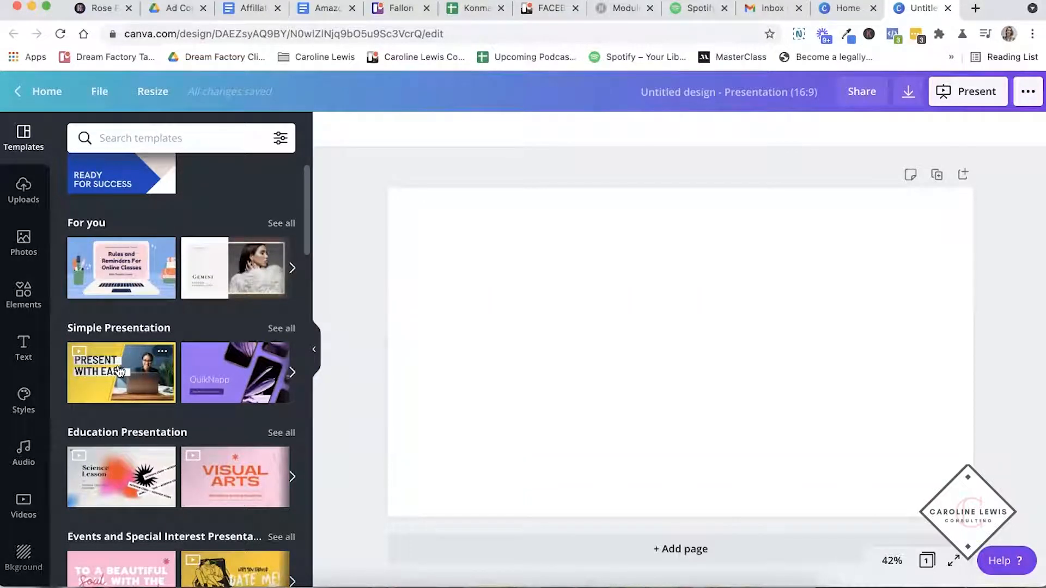
{"action": "scroll", "coordinate": [120, 371], "scroll_direction": "down", "scroll_amount": 4}
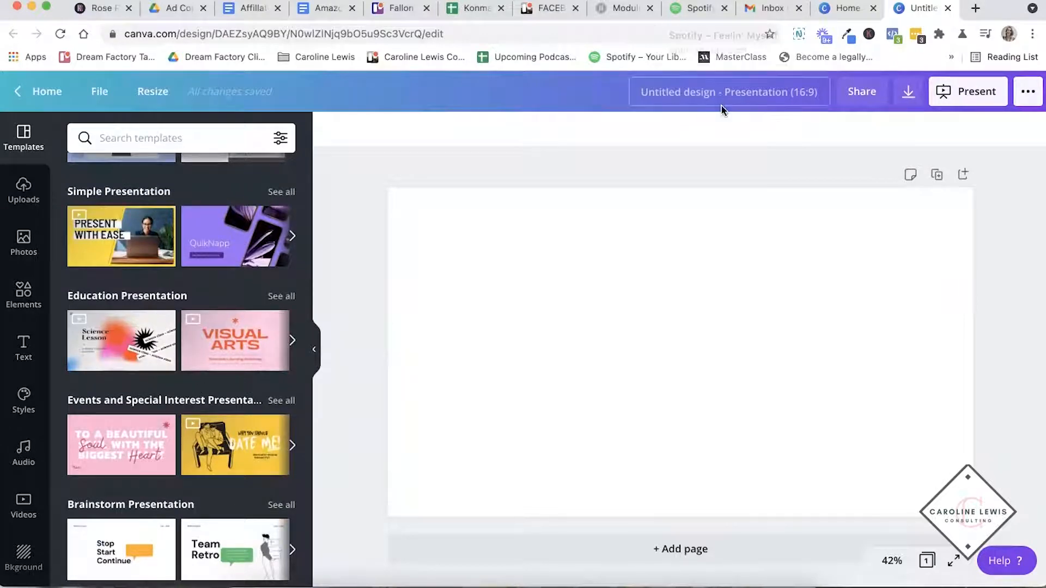
- Return to the home page tab and create a new blank Instagram Post design
{"action": "left_click", "coordinate": [846, 8]}
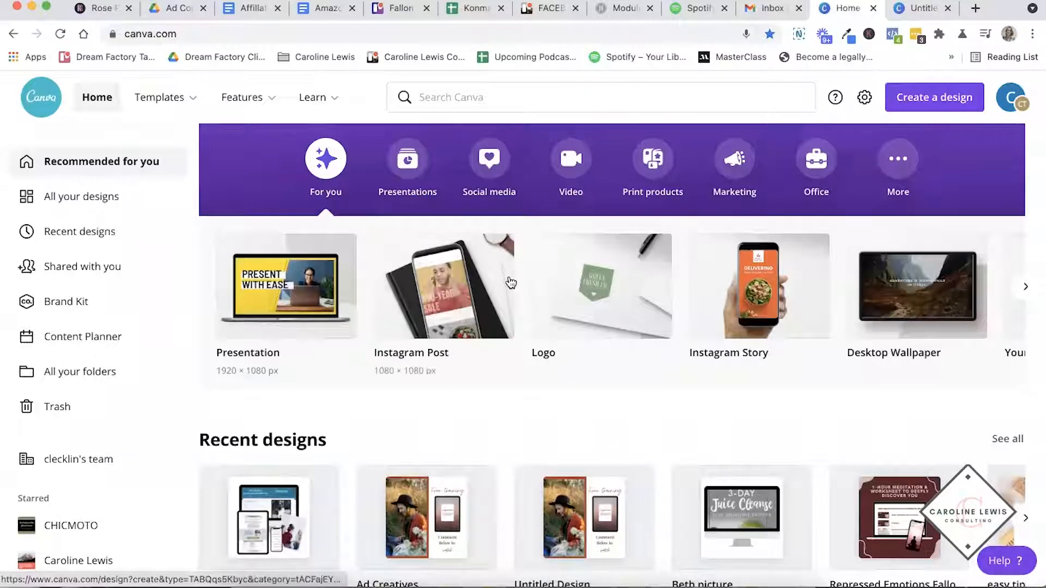
{"action": "left_click", "coordinate": [933, 112]}
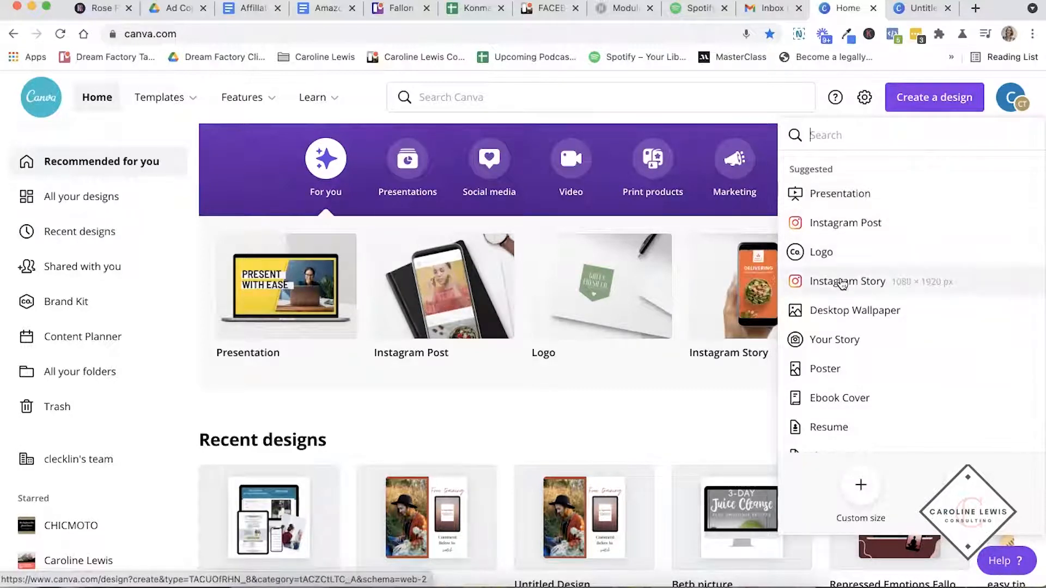
{"action": "scroll", "coordinate": [843, 285], "scroll_direction": "down", "scroll_amount": 1}
{"action": "scroll", "coordinate": [836, 291], "scroll_direction": "up", "scroll_amount": 1}
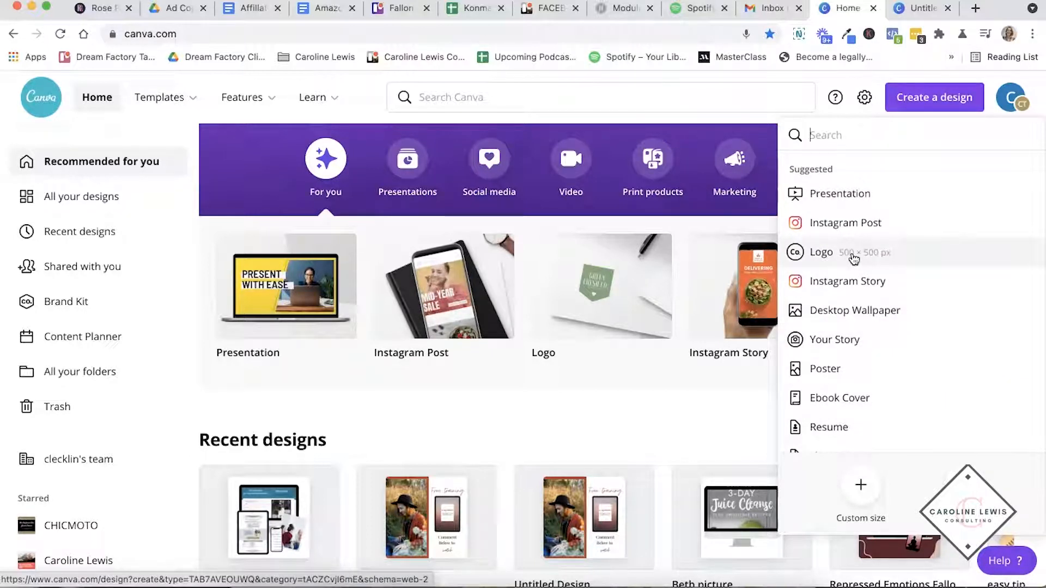
{"action": "left_click", "coordinate": [839, 225]}
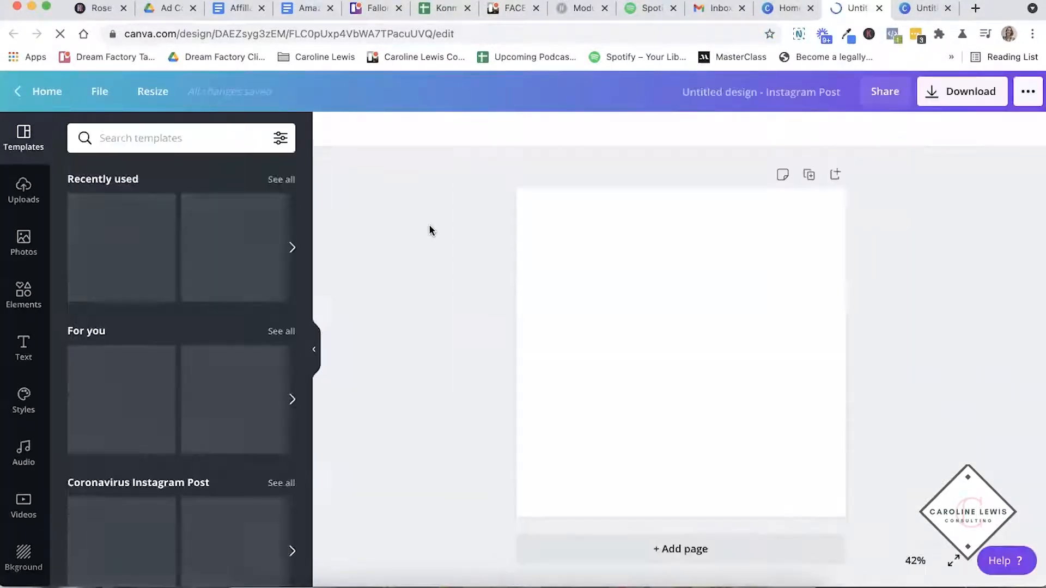
- Apply the navy "Whatever you think you're worth… Triple it" template to the blank Instagram post
{"action": "scroll", "coordinate": [126, 193], "scroll_direction": "down", "scroll_amount": 20}
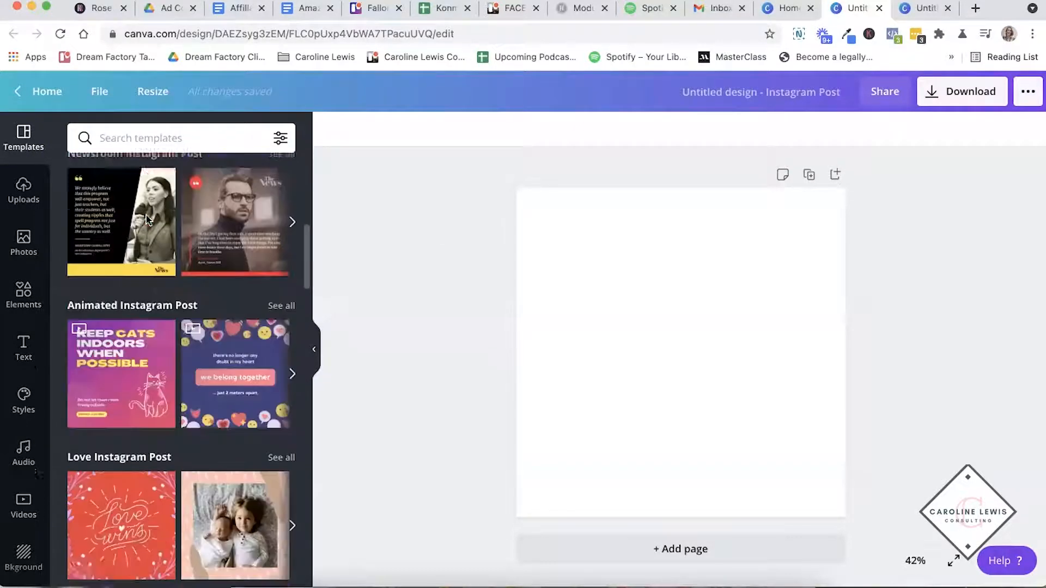
{"action": "scroll", "coordinate": [147, 220], "scroll_direction": "down", "scroll_amount": 15}
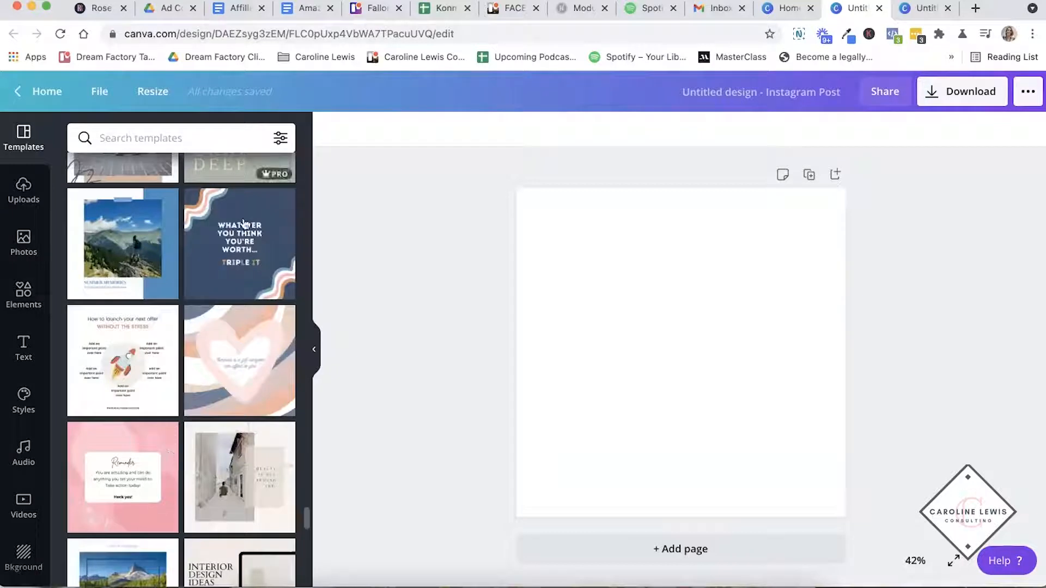
{"action": "left_click", "coordinate": [220, 203]}
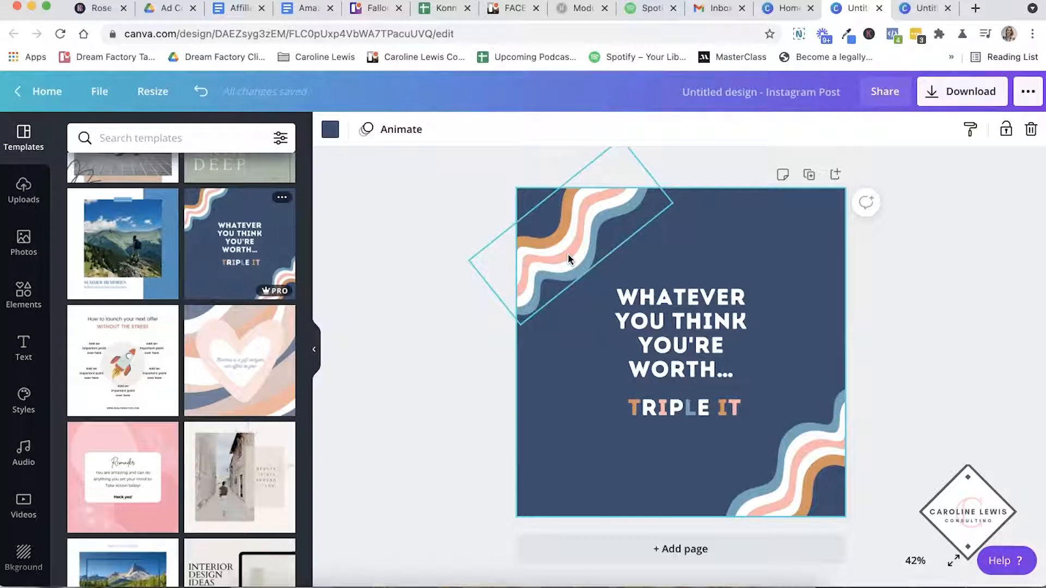
{"action": "left_click", "coordinate": [634, 342]}
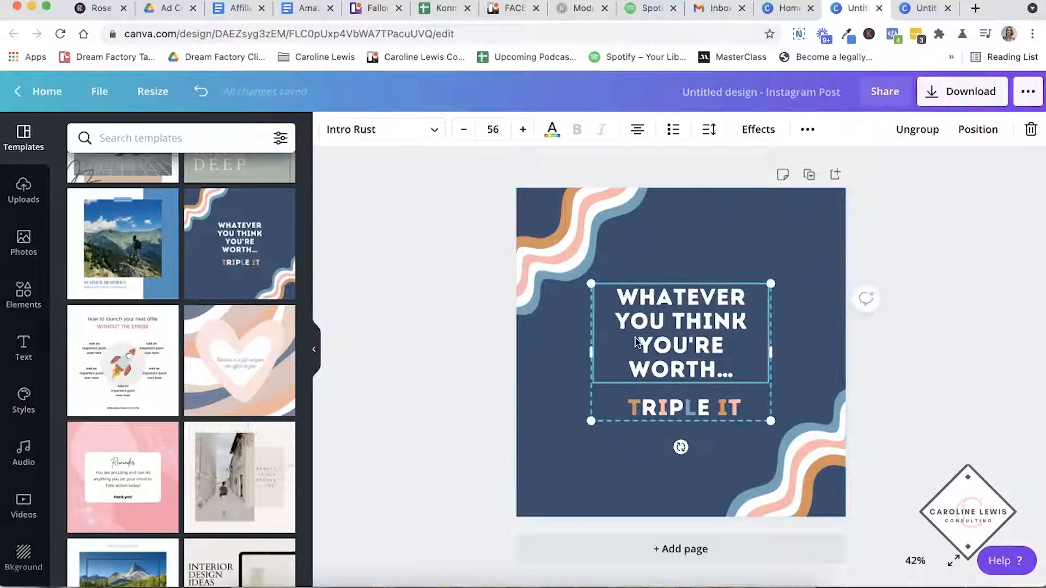
{"action": "left_click", "coordinate": [402, 348]}
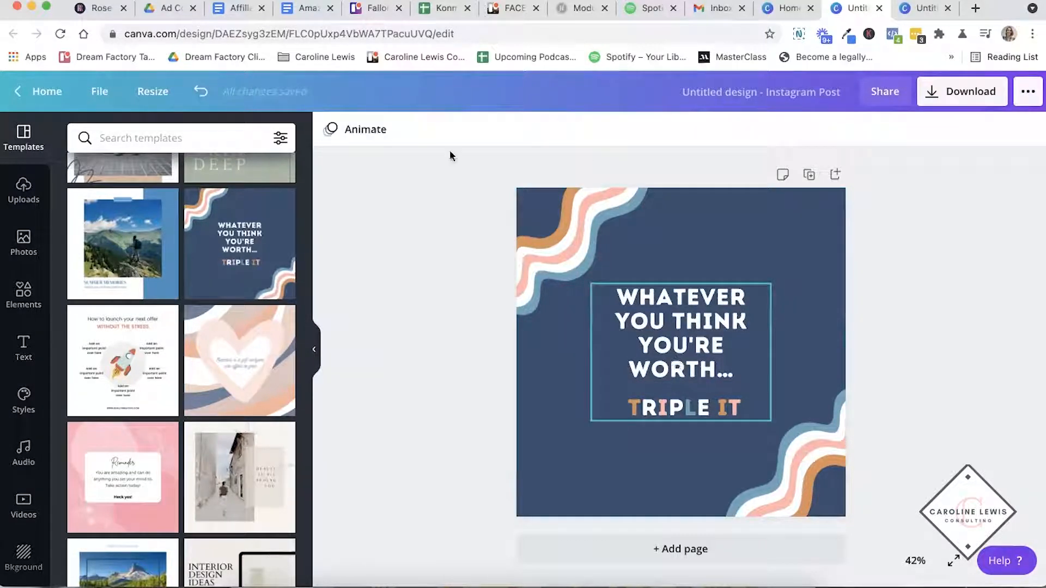
- Try the Breathe, Rise, Pan and Drift page animations on the post, settling on Stomp
{"action": "left_click", "coordinate": [351, 131]}
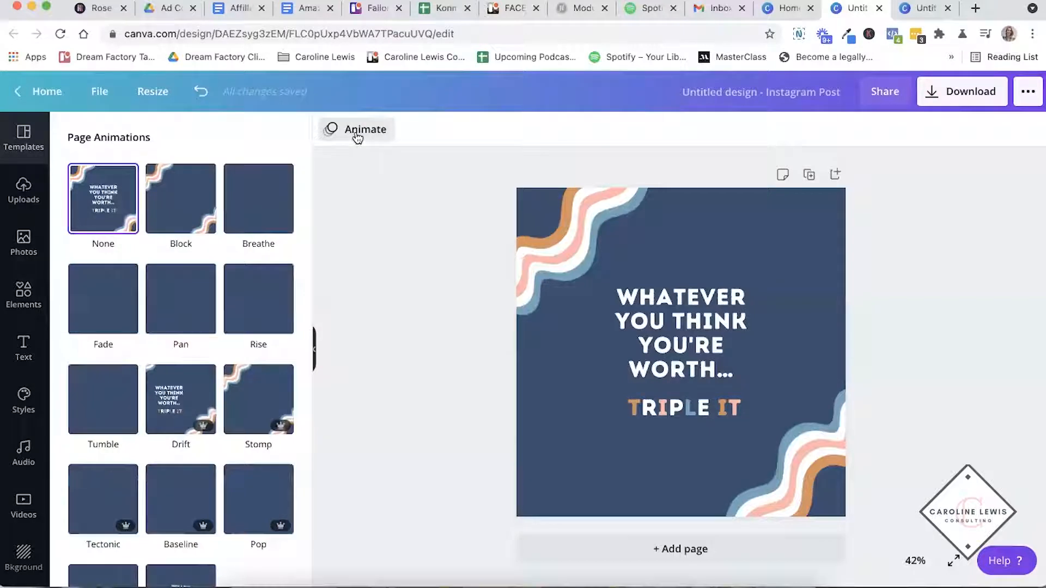
{"action": "left_click", "coordinate": [258, 195]}
{"action": "left_click", "coordinate": [251, 308]}
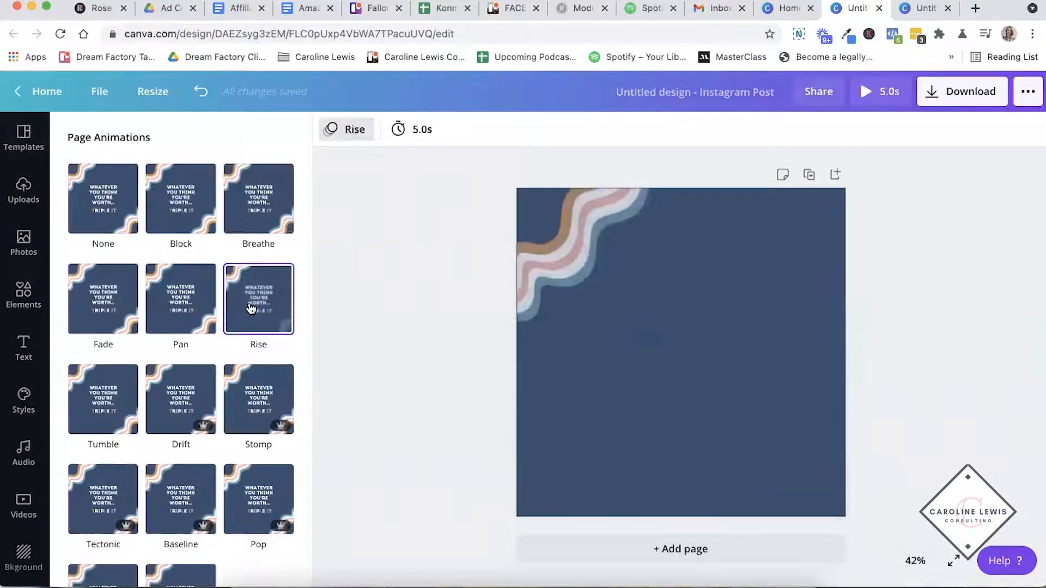
{"action": "left_click", "coordinate": [171, 303]}
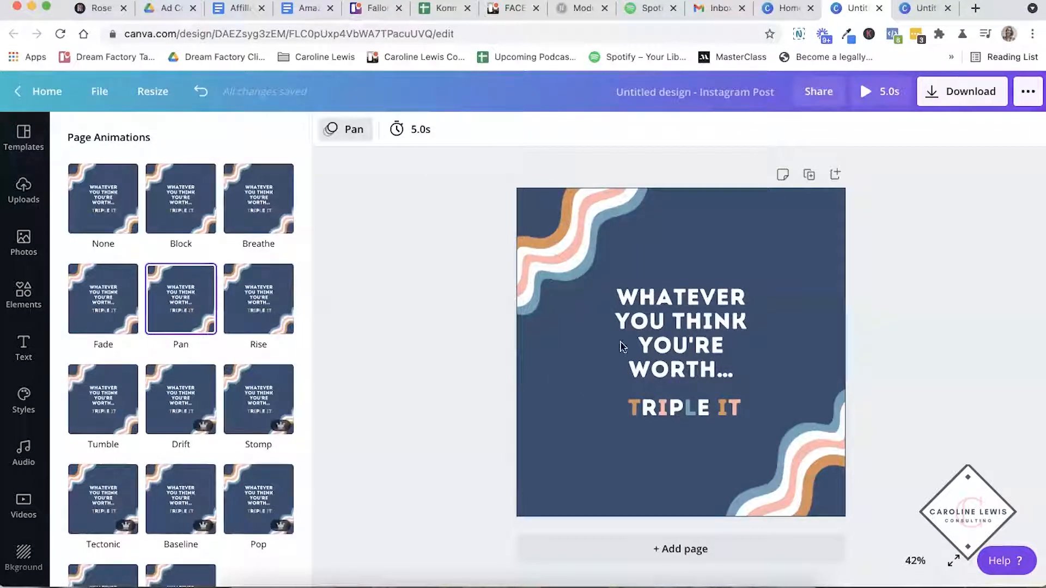
{"action": "left_click", "coordinate": [254, 397]}
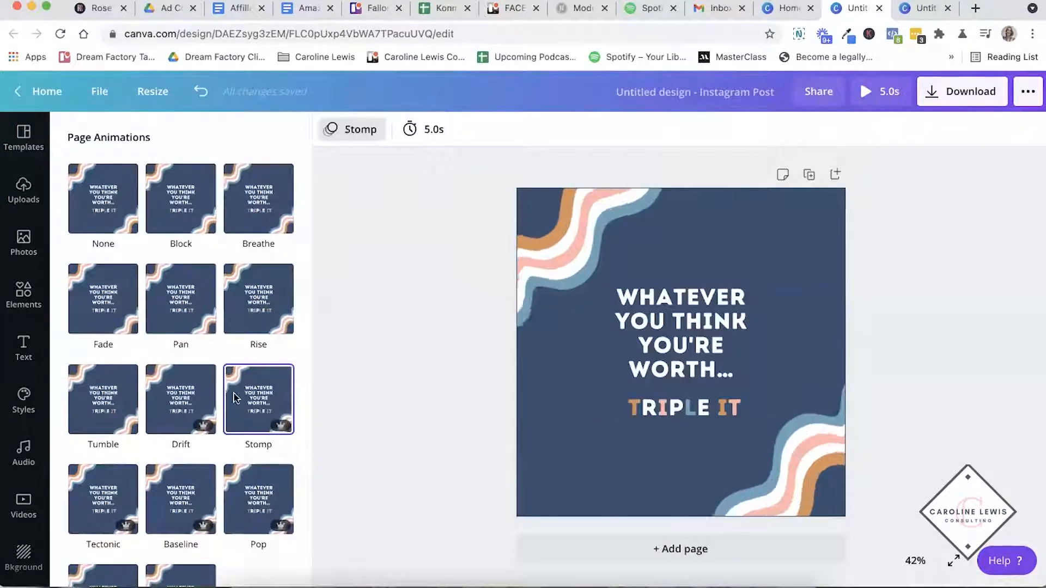
{"action": "left_click", "coordinate": [215, 400]}
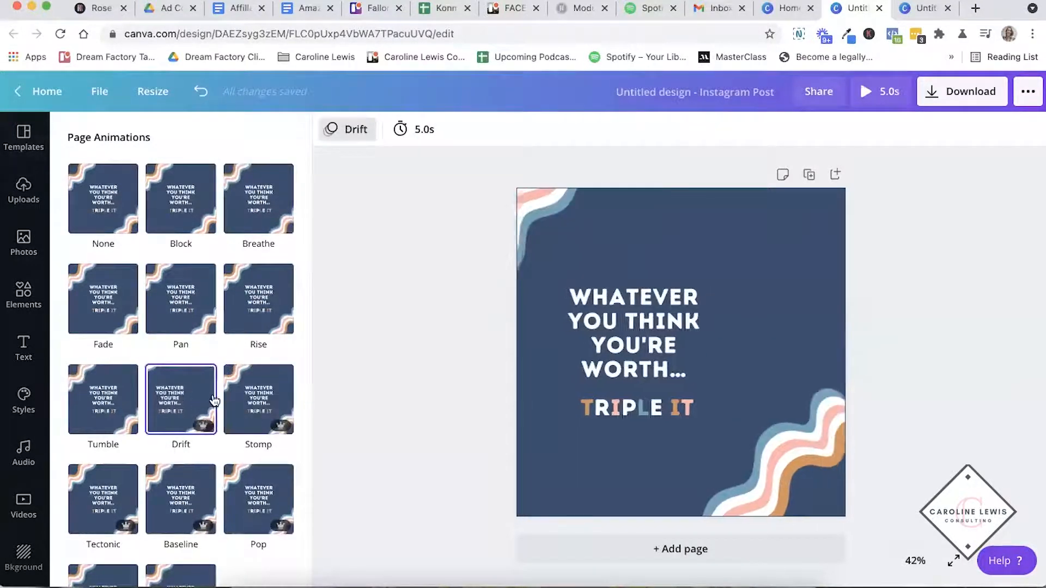
{"action": "left_click", "coordinate": [259, 407]}
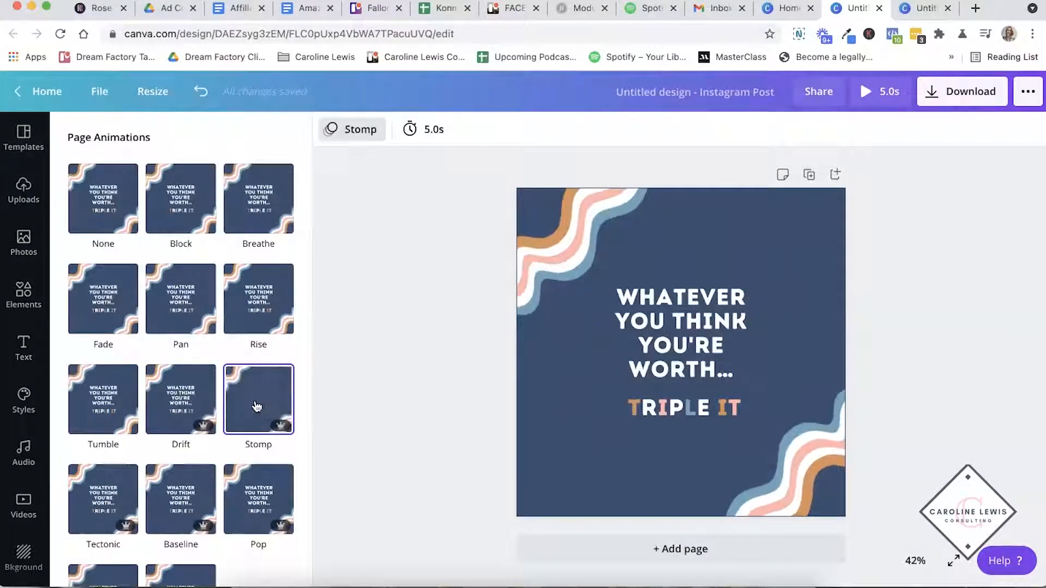
- View the post's download options, and inspect its text group and both wavy graphics
{"action": "left_click", "coordinate": [947, 93]}
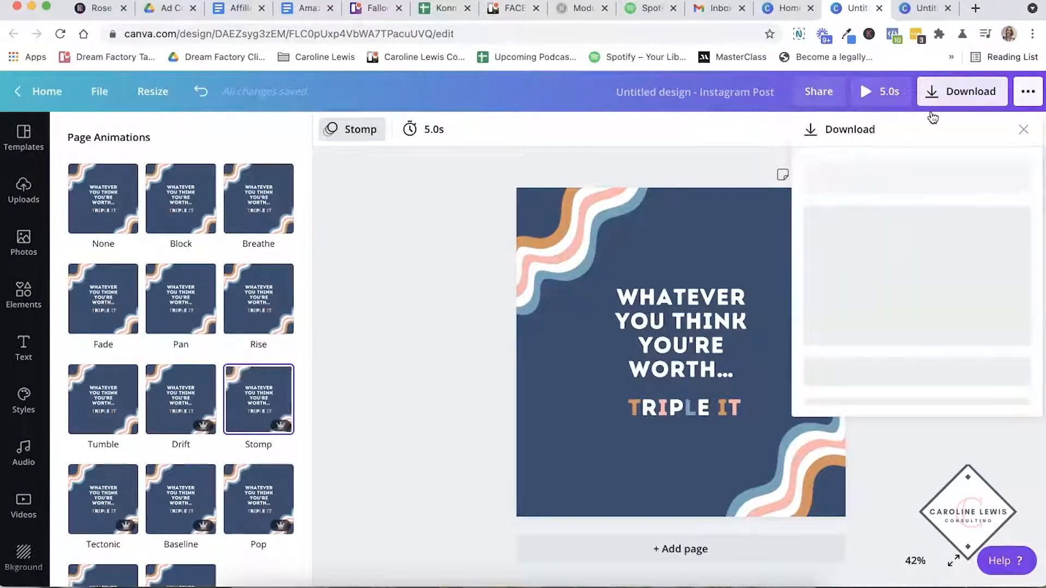
{"action": "left_click", "coordinate": [954, 332]}
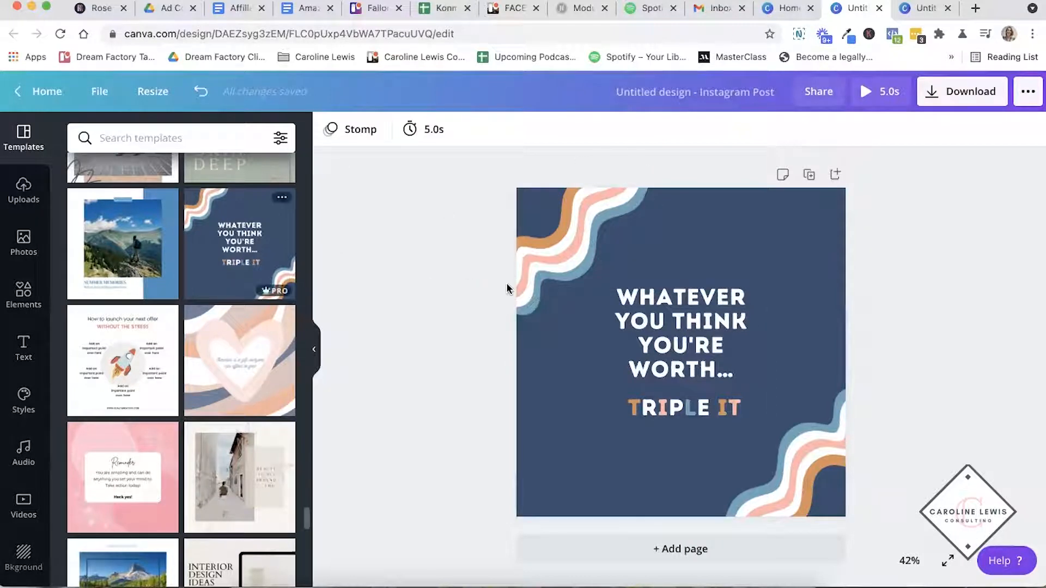
{"action": "left_click", "coordinate": [673, 330]}
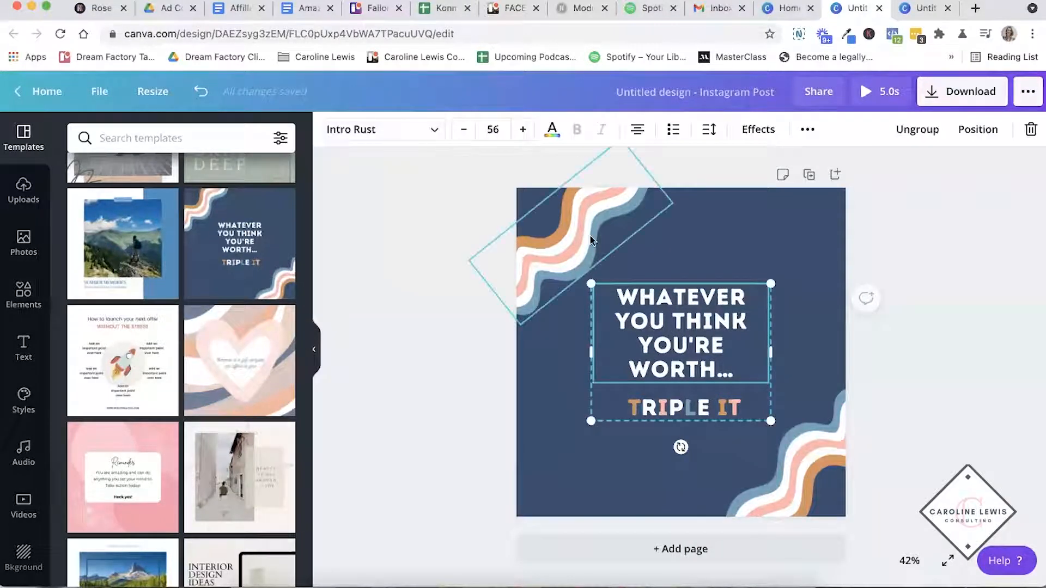
{"action": "left_click", "coordinate": [590, 238]}
{"action": "left_click", "coordinate": [797, 447]}
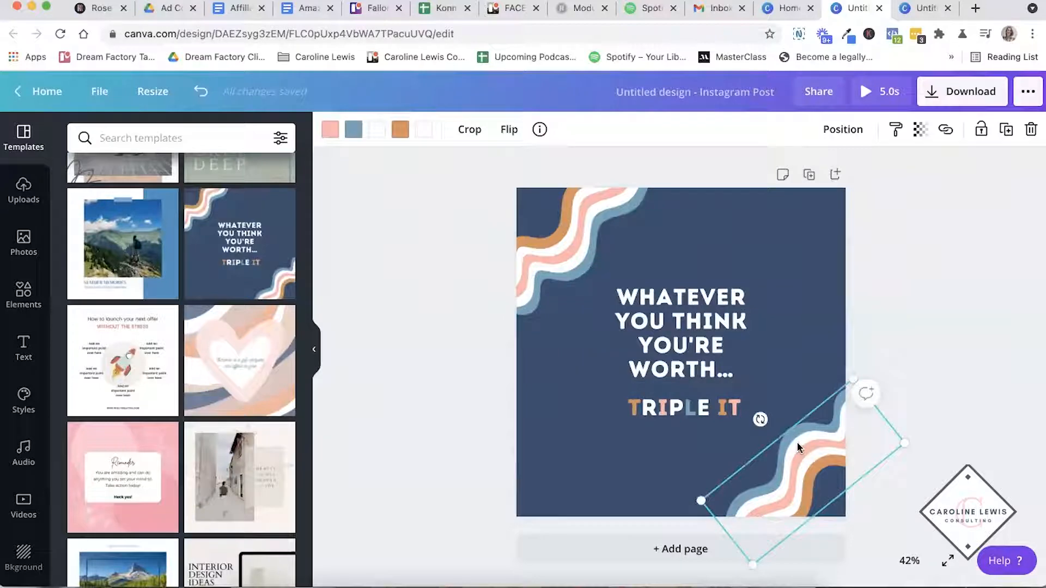
- Change the post's page animation to Block after trying Fade
{"action": "left_click", "coordinate": [430, 335]}
{"action": "left_click", "coordinate": [351, 132]}
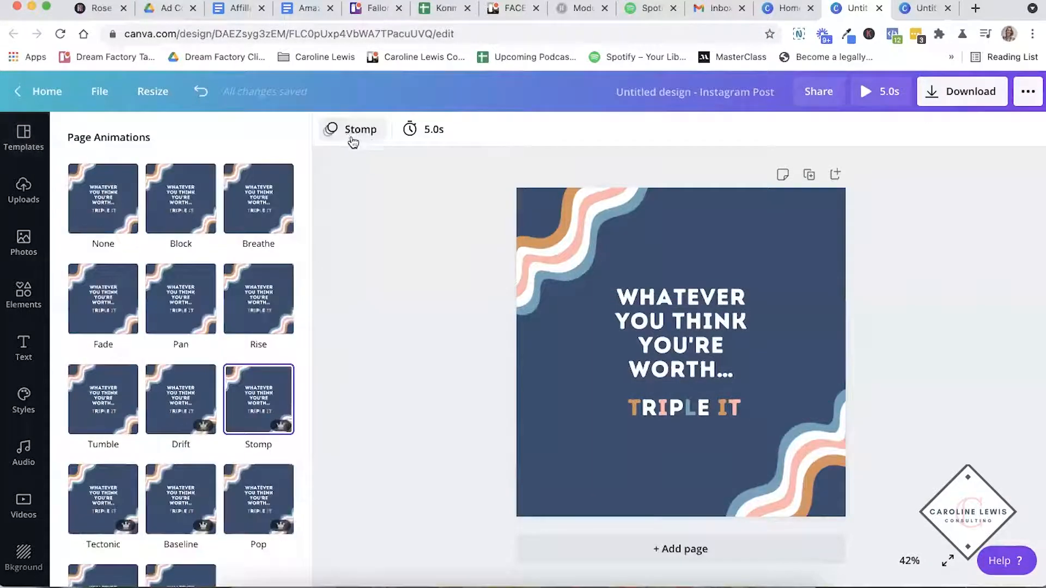
{"action": "left_click", "coordinate": [184, 195]}
{"action": "left_click", "coordinate": [103, 300]}
{"action": "left_click", "coordinate": [195, 187]}
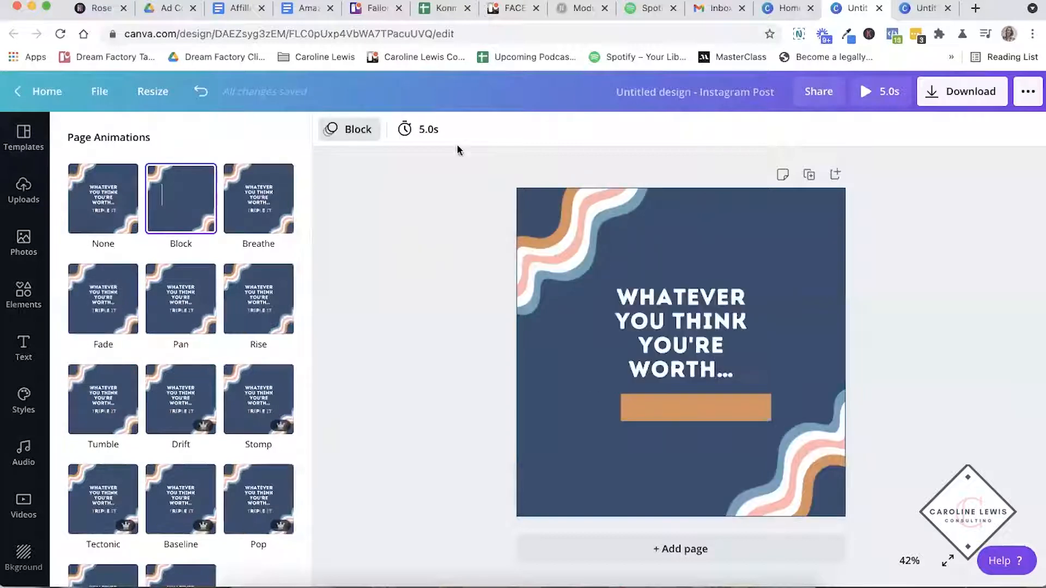
- Set the page timing to 27.5 seconds and play a preview of the animated post
{"action": "left_click", "coordinate": [427, 129]}
{"action": "left_click_drag", "start_coordinate": [487, 183], "coordinate": [554, 179]}
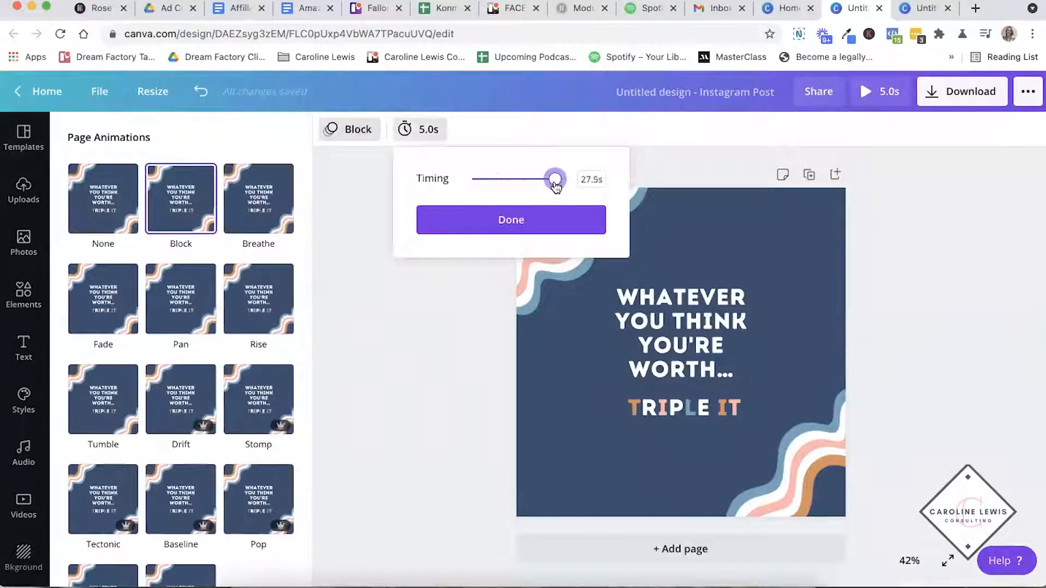
{"action": "left_click", "coordinate": [518, 221]}
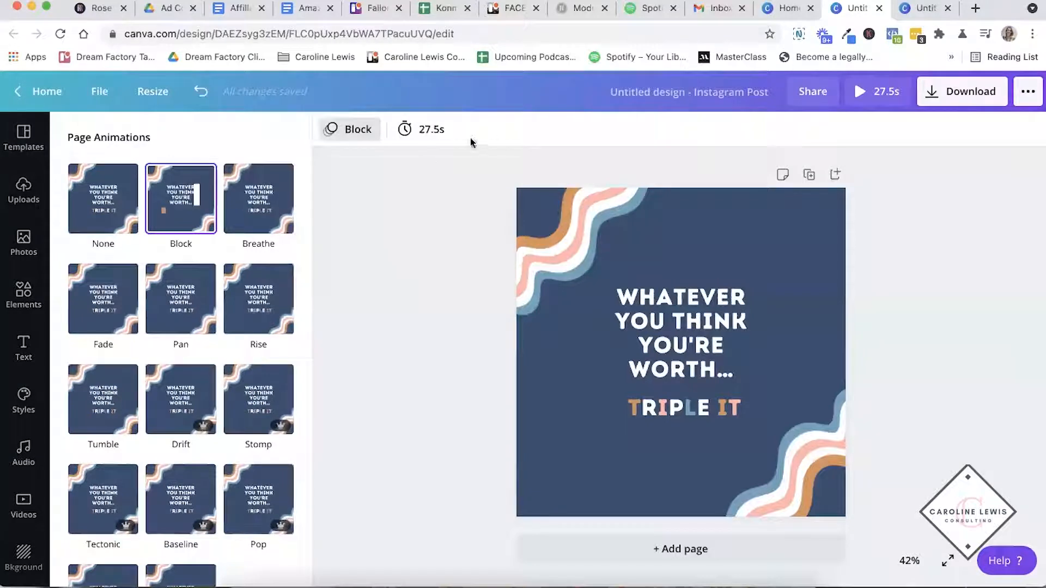
{"action": "left_click", "coordinate": [452, 270]}
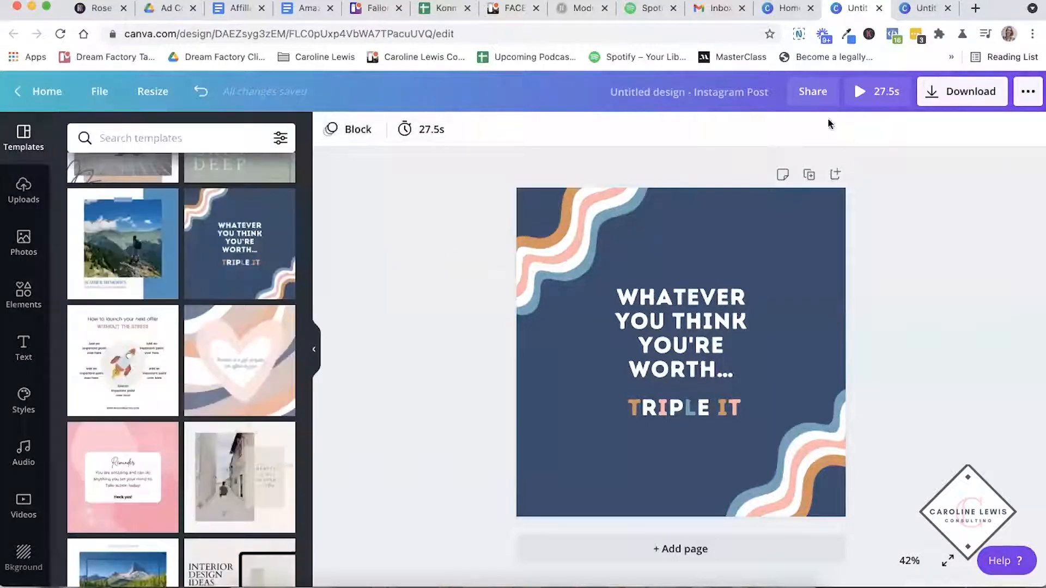
{"action": "left_click", "coordinate": [863, 95]}
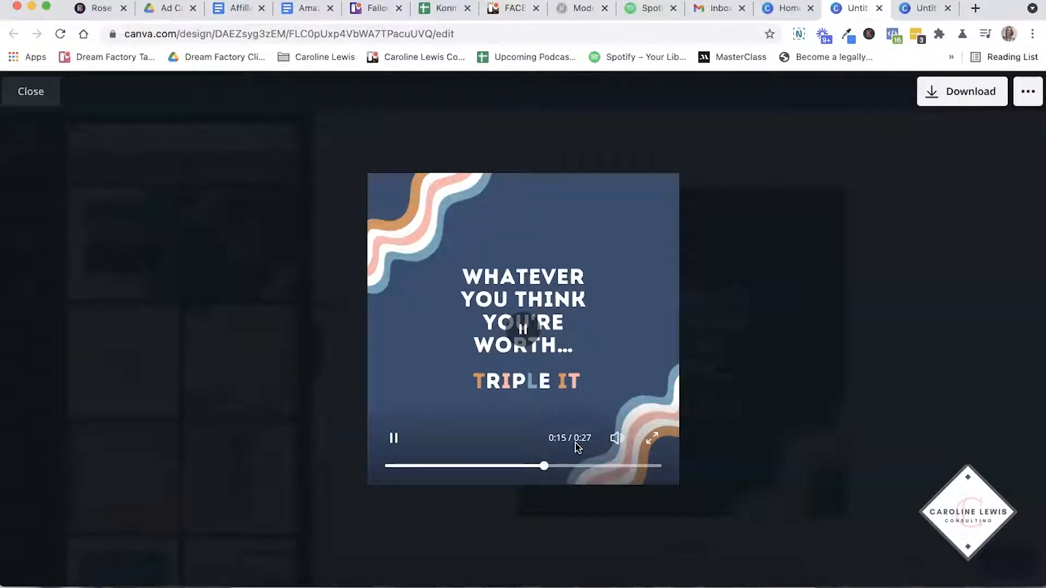
{"action": "key", "text": "Escape"}
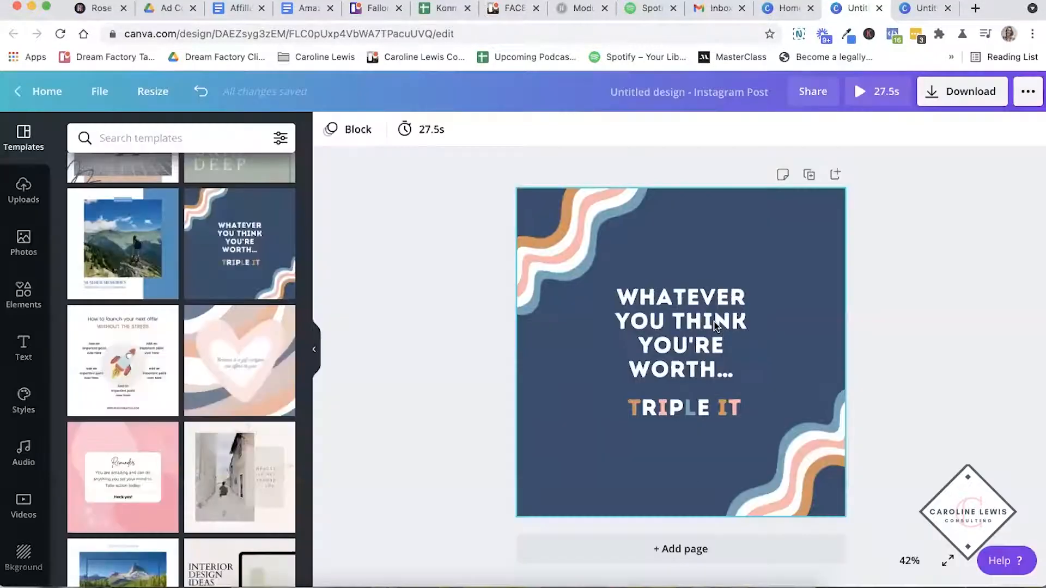
- Set the page timing to 5.0 seconds
{"action": "left_click", "coordinate": [446, 128]}
{"action": "left_click_drag", "start_coordinate": [557, 175], "coordinate": [489, 183]}
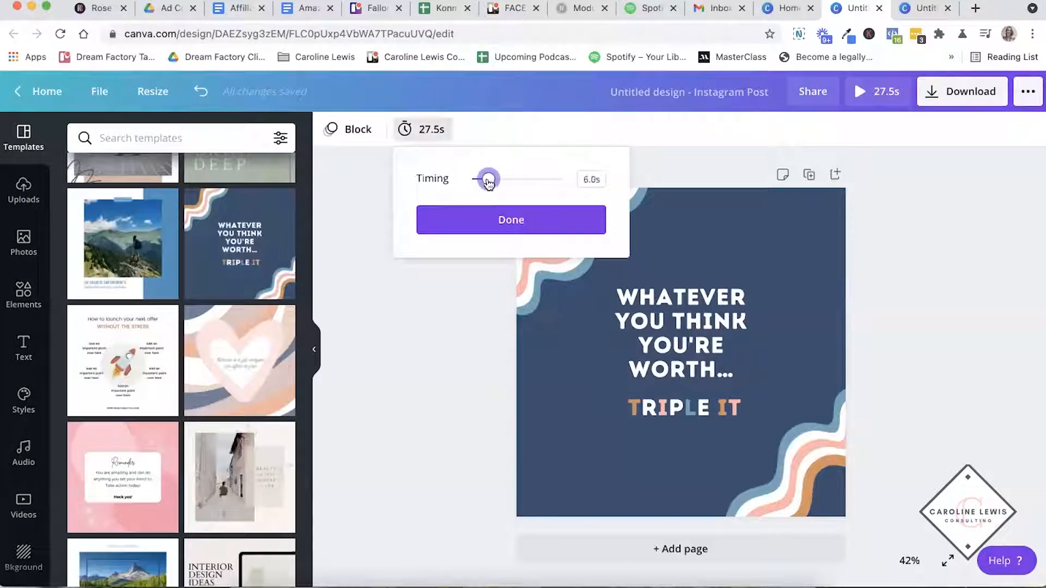
{"action": "left_click_drag", "start_coordinate": [486, 183], "coordinate": [485, 183]}
{"action": "left_click", "coordinate": [486, 215]}
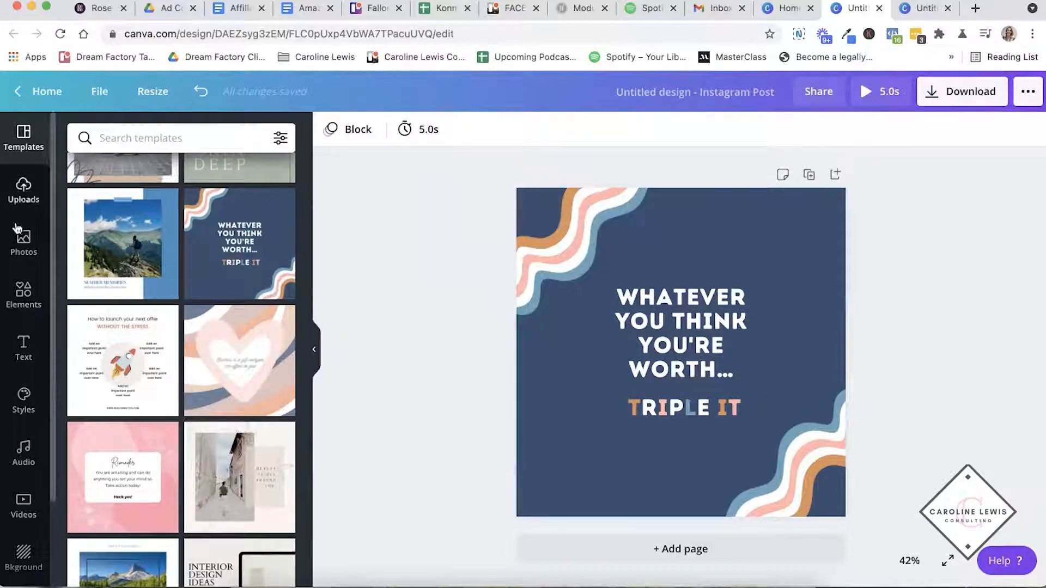
- Search the photo library for "digital files" and for "women"
{"action": "left_click", "coordinate": [23, 243]}
{"action": "left_click", "coordinate": [196, 138]}
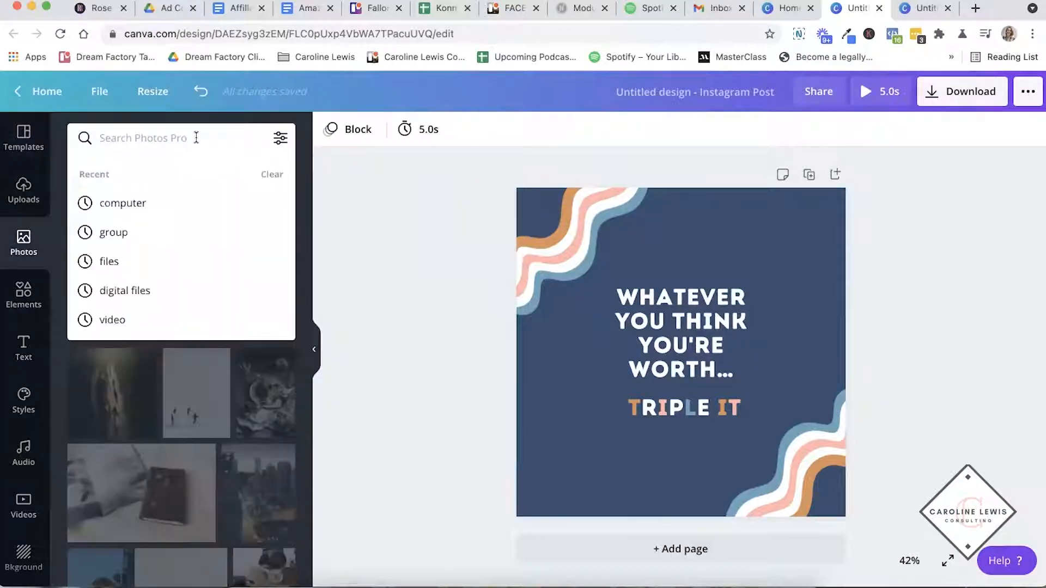
{"action": "left_click", "coordinate": [131, 293]}
{"action": "double_click", "coordinate": [130, 140]}
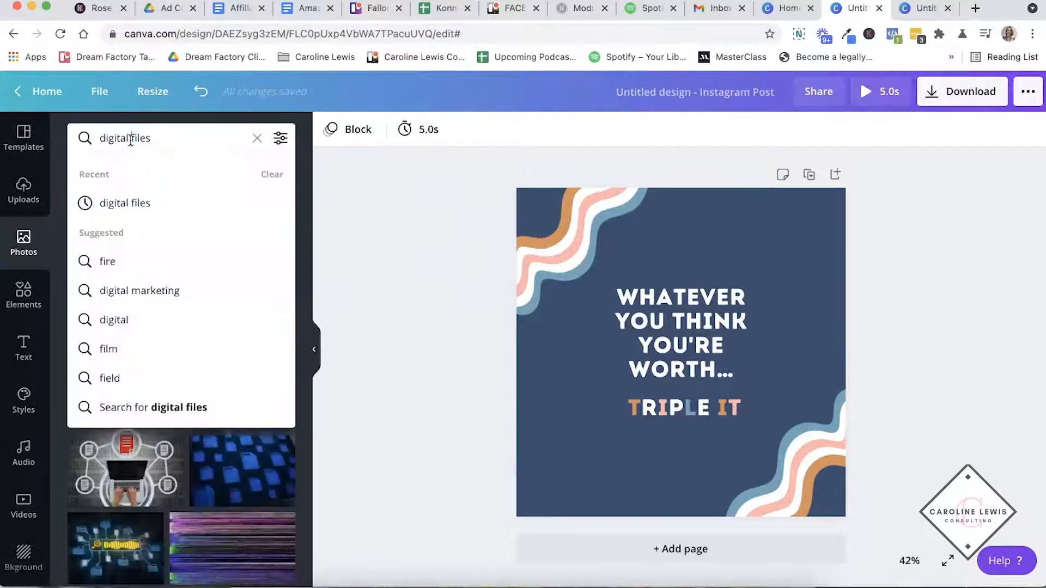
{"action": "key", "text": "ctrl+a"}
{"action": "type", "text": "women"}
{"action": "key", "text": "Return"}
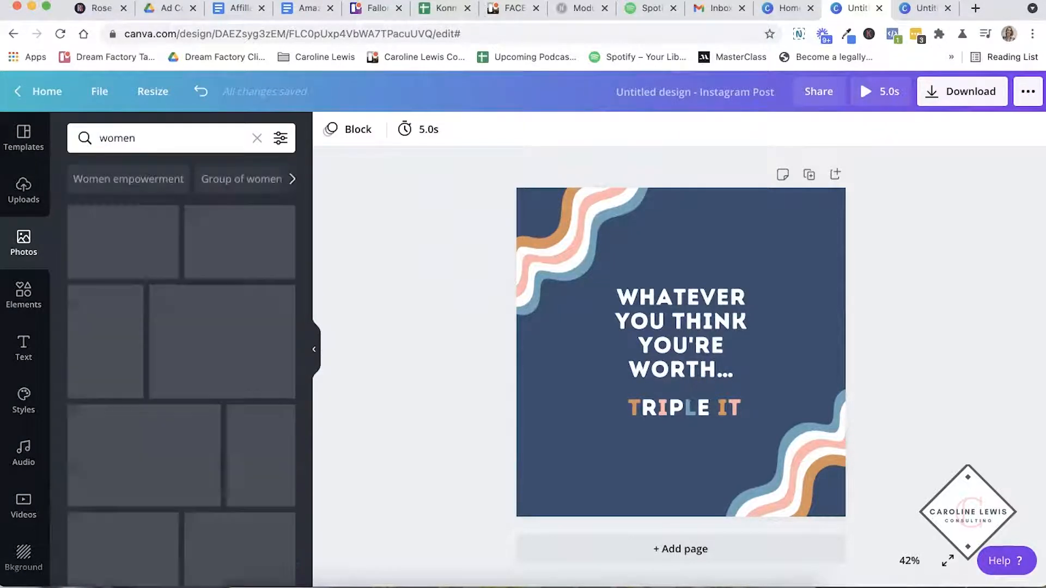
{"action": "left_click", "coordinate": [158, 140]}
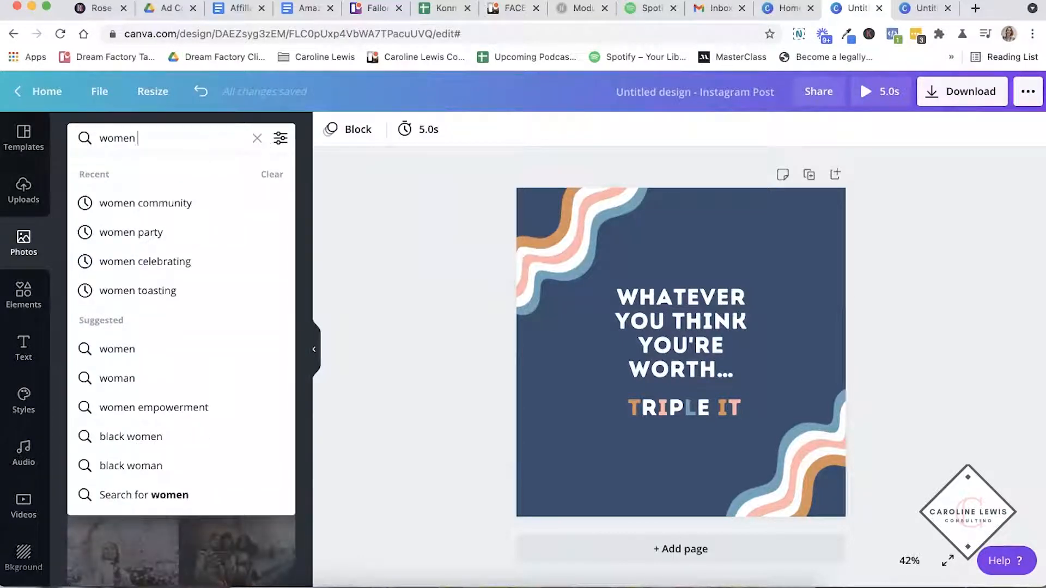
{"action": "key", "text": "Return"}
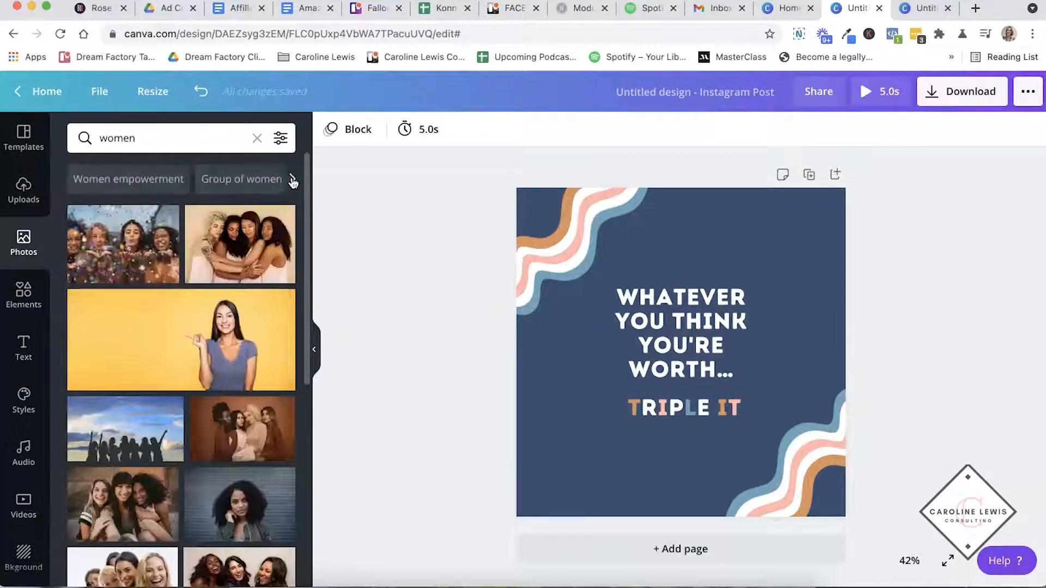
- Browse the related photo searches Diverse women, Women empowerment and International womens day
{"action": "left_click", "coordinate": [292, 180]}
{"action": "left_click", "coordinate": [185, 179]}
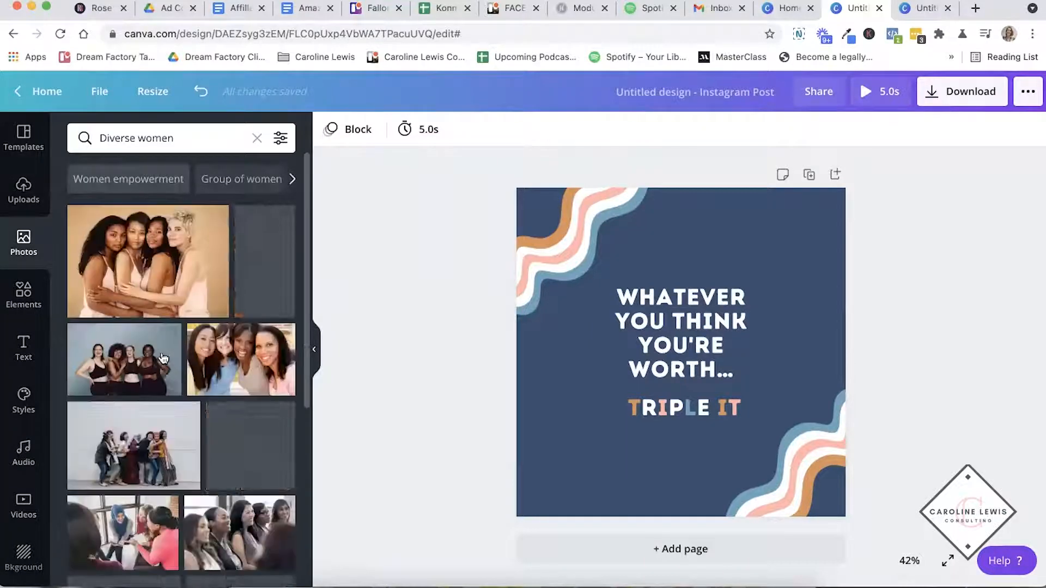
{"action": "left_click", "coordinate": [146, 180]}
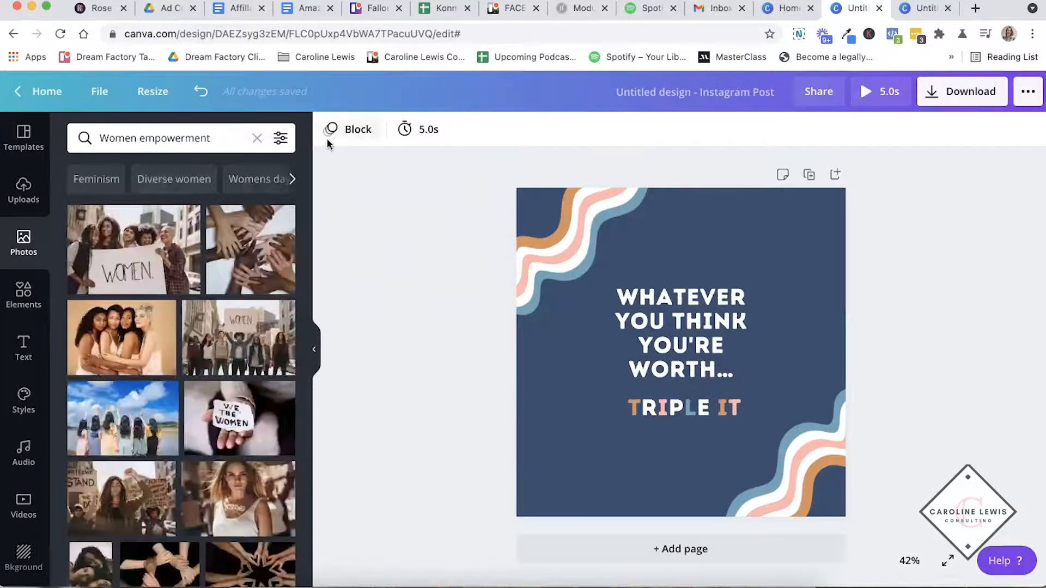
{"action": "left_click", "coordinate": [255, 179]}
{"action": "left_click", "coordinate": [152, 180]}
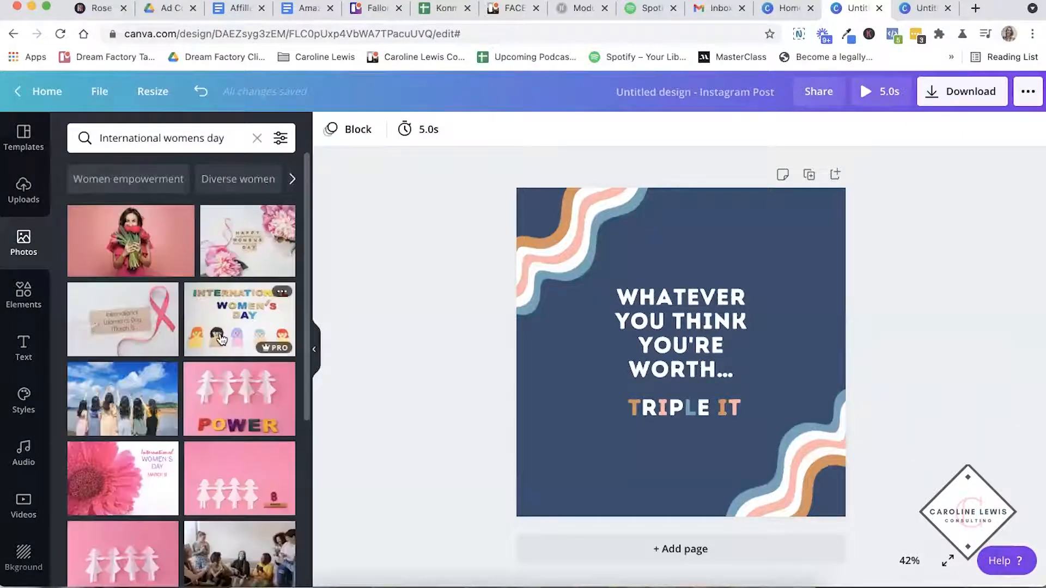
- Try the lettered International Women's Day photo with colorful figures on the page, and clear all content from the page
{"action": "left_click", "coordinate": [220, 339]}
{"action": "left_click", "coordinate": [609, 485]}
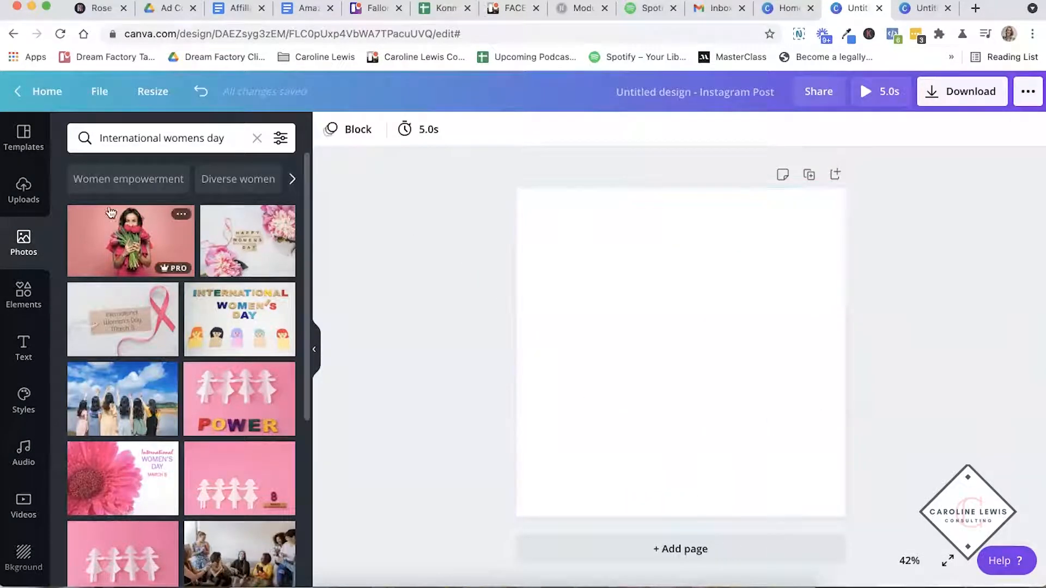
- Search the elements for "computer" and add the black-framed desktop monitor graphic to the page
{"action": "left_click", "coordinate": [23, 297]}
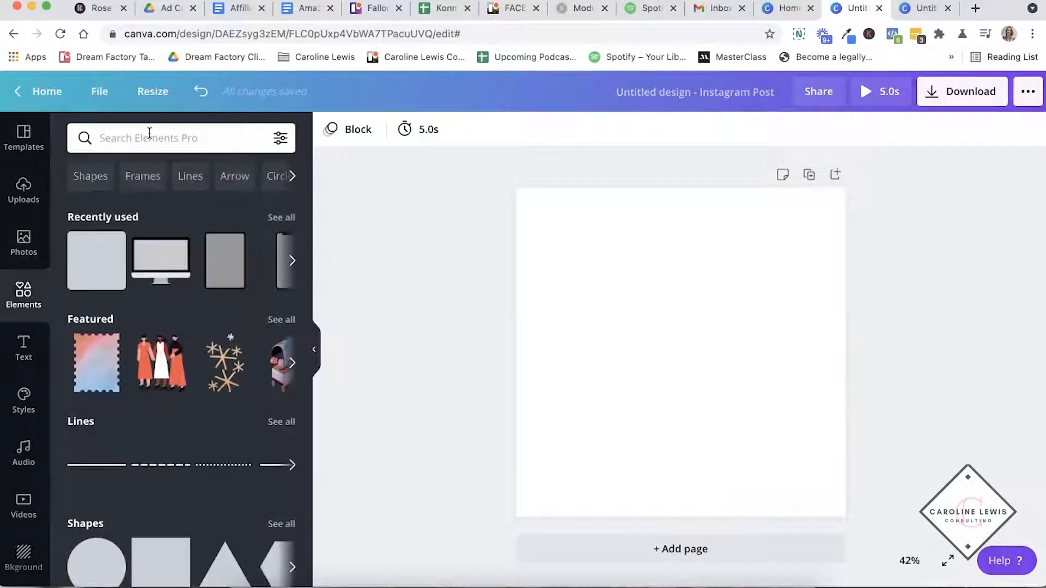
{"action": "left_click", "coordinate": [150, 135]}
{"action": "type", "text": "computer"}
{"action": "key", "text": "Return"}
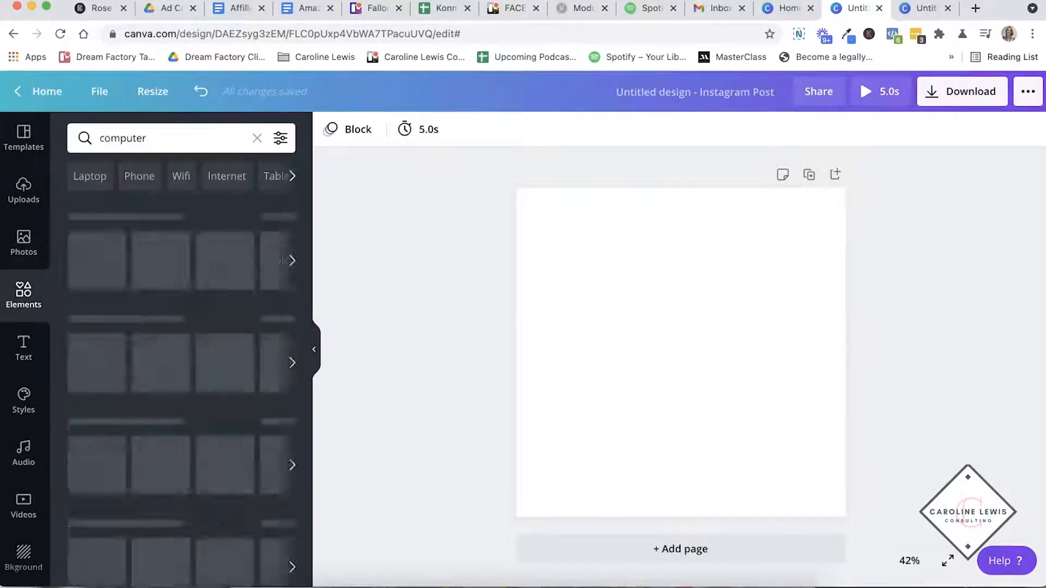
{"action": "scroll", "coordinate": [163, 267], "scroll_direction": "down", "scroll_amount": 5}
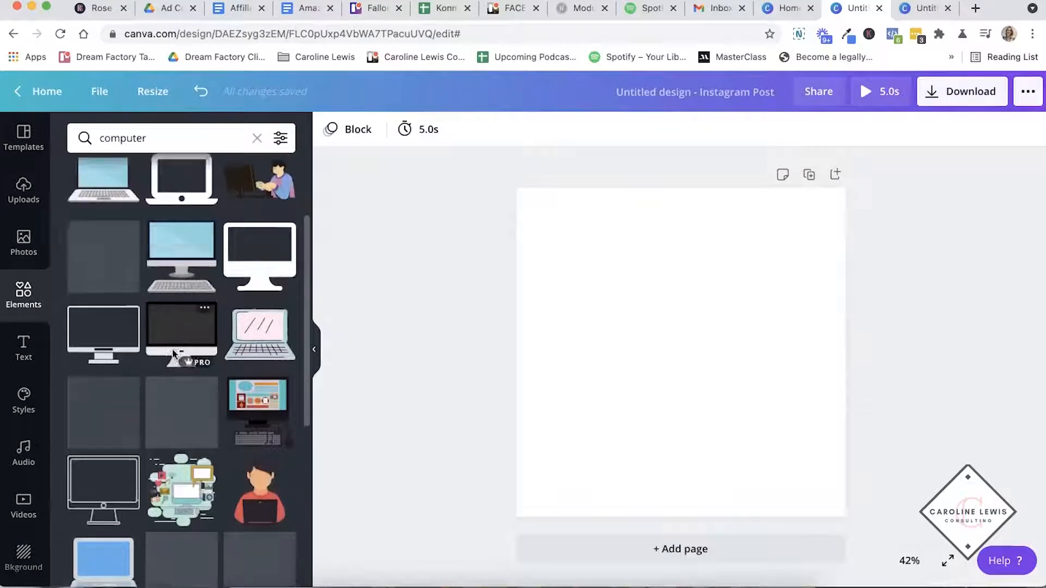
{"action": "left_click", "coordinate": [188, 247]}
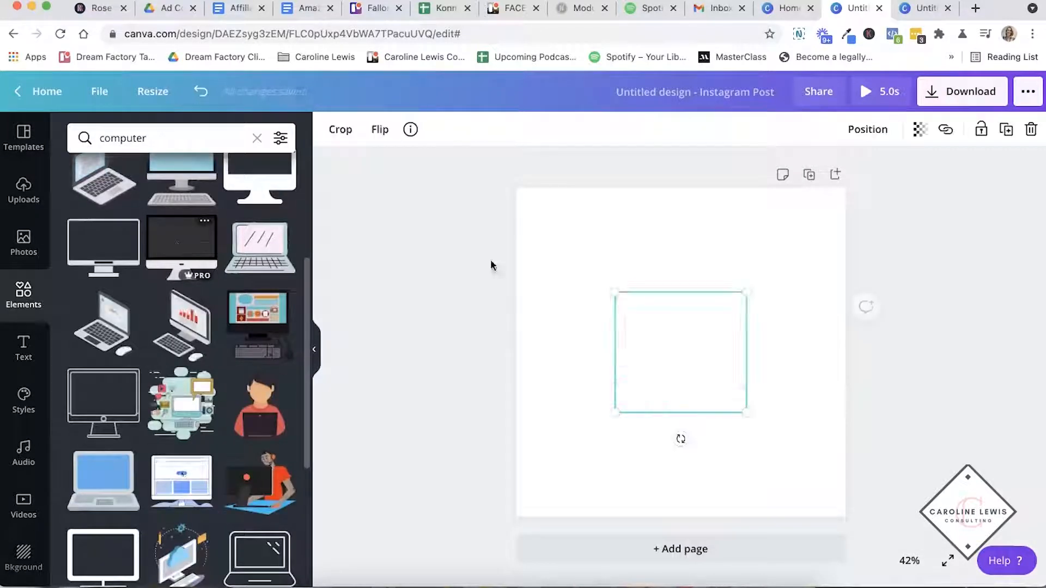
- Enlarge the monitor graphic to nearly the full page width and center it on the page
{"action": "left_click_drag", "start_coordinate": [539, 205], "coordinate": [523, 186]}
{"action": "left_click_drag", "start_coordinate": [747, 411], "coordinate": [816, 475]}
{"action": "left_click_drag", "start_coordinate": [616, 280], "coordinate": [630, 295]}
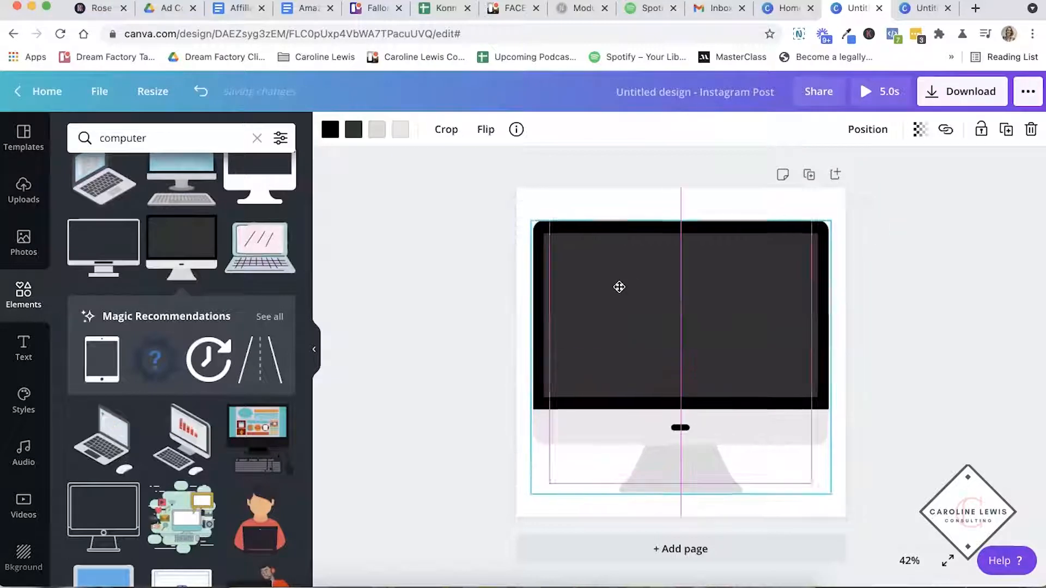
- Place the uploaded pink web page screenshot over the monitor graphic, and crop and stretch it to fill the screen area
{"action": "left_click", "coordinate": [26, 200]}
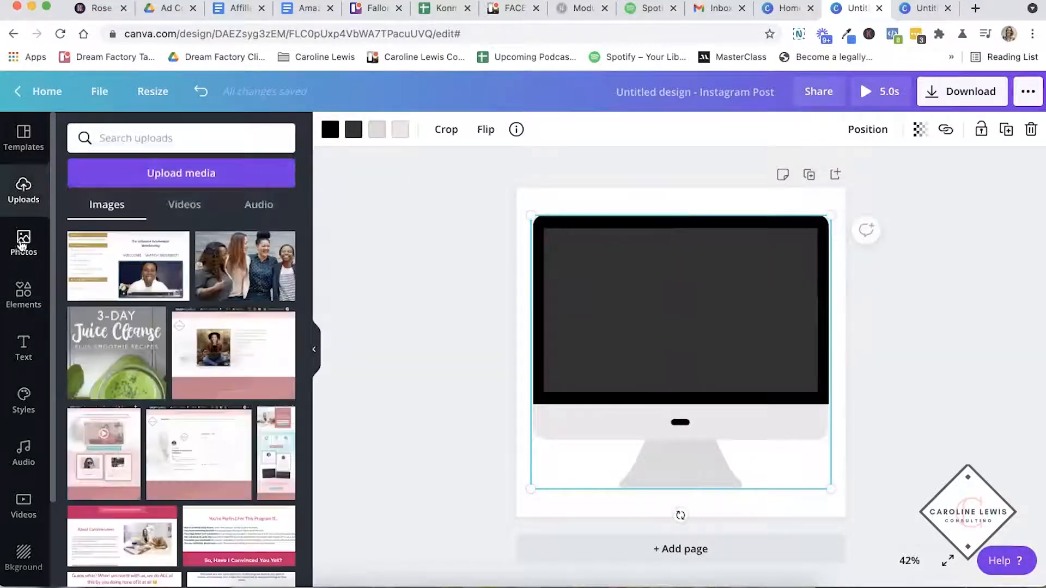
{"action": "left_click", "coordinate": [222, 344]}
{"action": "left_click_drag", "start_coordinate": [689, 326], "coordinate": [689, 286]}
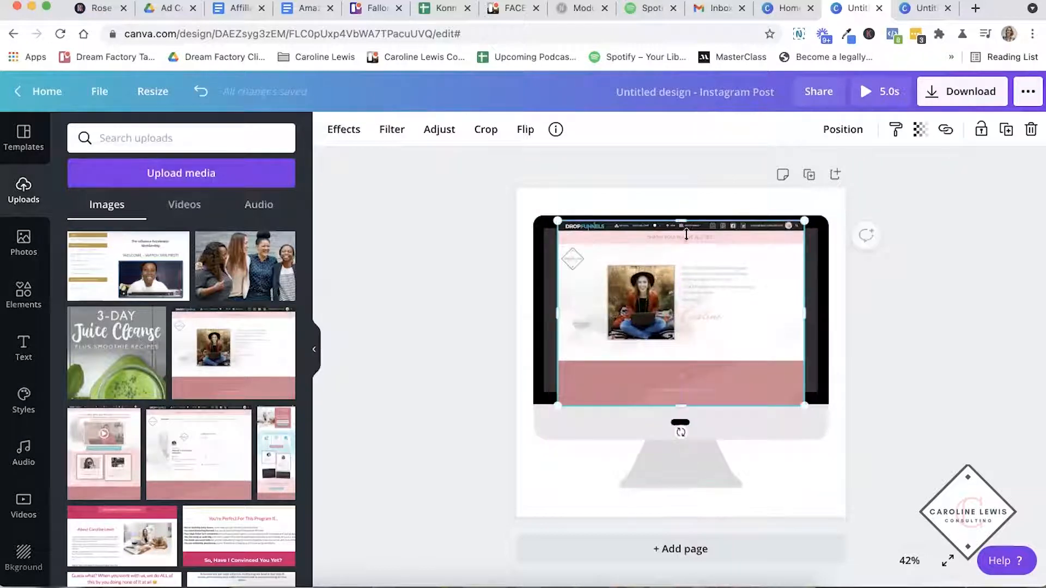
{"action": "left_click_drag", "start_coordinate": [679, 229], "coordinate": [679, 235]}
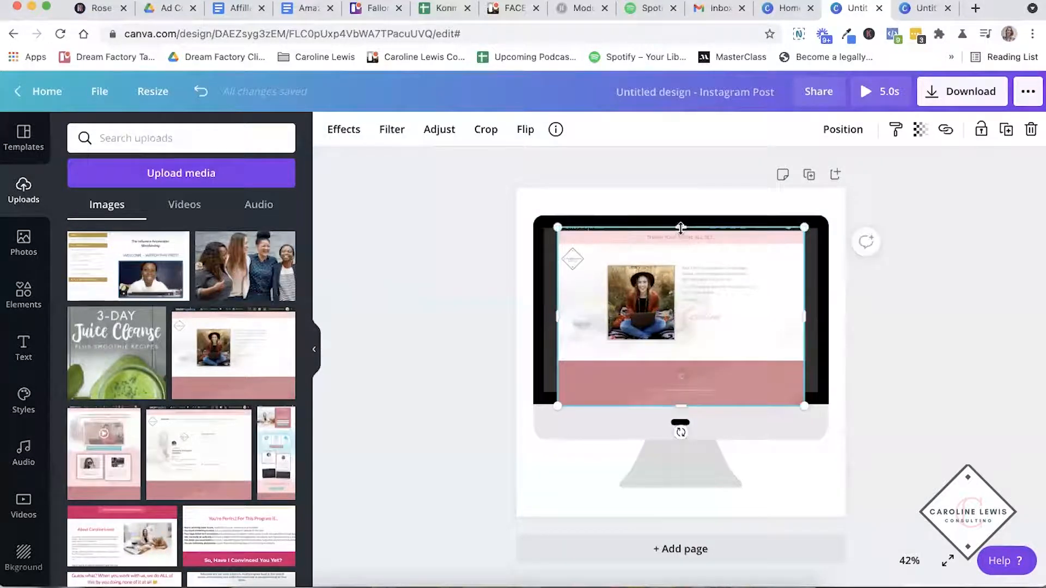
{"action": "left_click_drag", "start_coordinate": [678, 322], "coordinate": [677, 317]}
{"action": "left_click_drag", "start_coordinate": [553, 315], "coordinate": [542, 315]}
{"action": "left_click_drag", "start_coordinate": [675, 395], "coordinate": [675, 386]}
{"action": "left_click_drag", "start_coordinate": [810, 311], "coordinate": [820, 311]}
{"action": "key", "text": "Escape"}
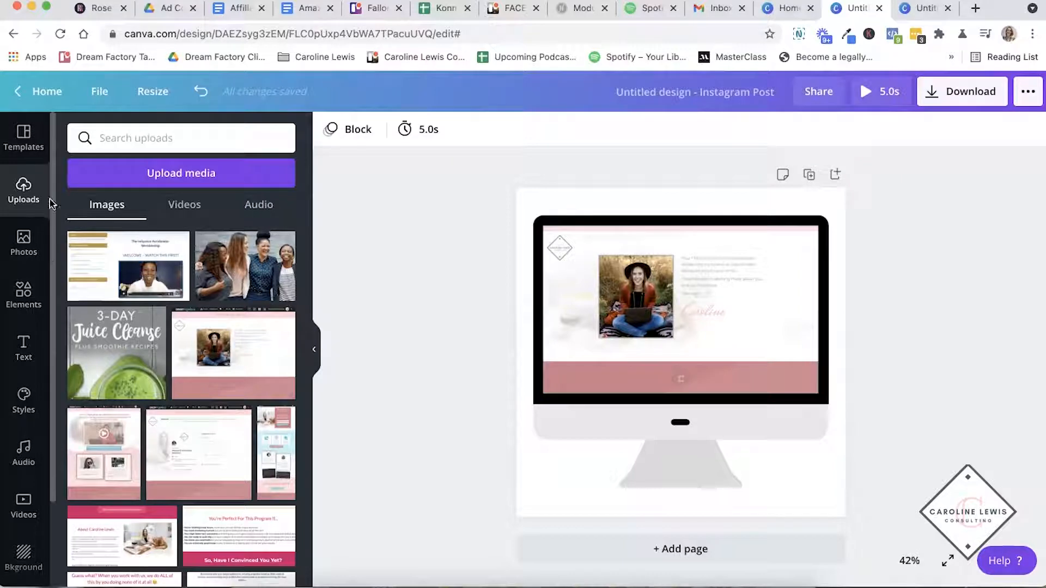
- Clear the photo search text, and delete the web page screenshot and the monitor graphic from the page
{"action": "left_click", "coordinate": [23, 240]}
{"action": "left_click", "coordinate": [140, 135]}
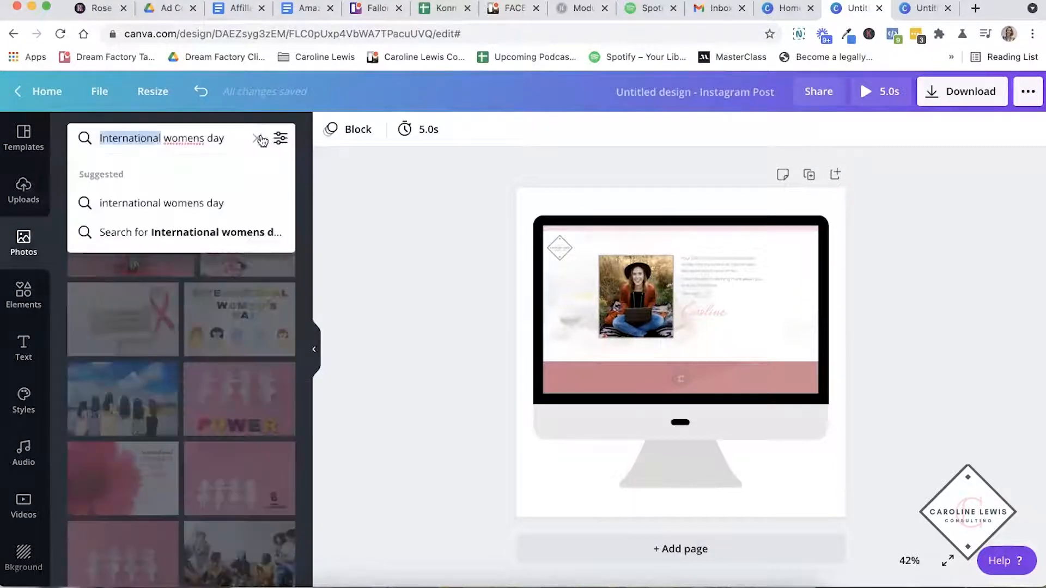
{"action": "left_click", "coordinate": [258, 139]}
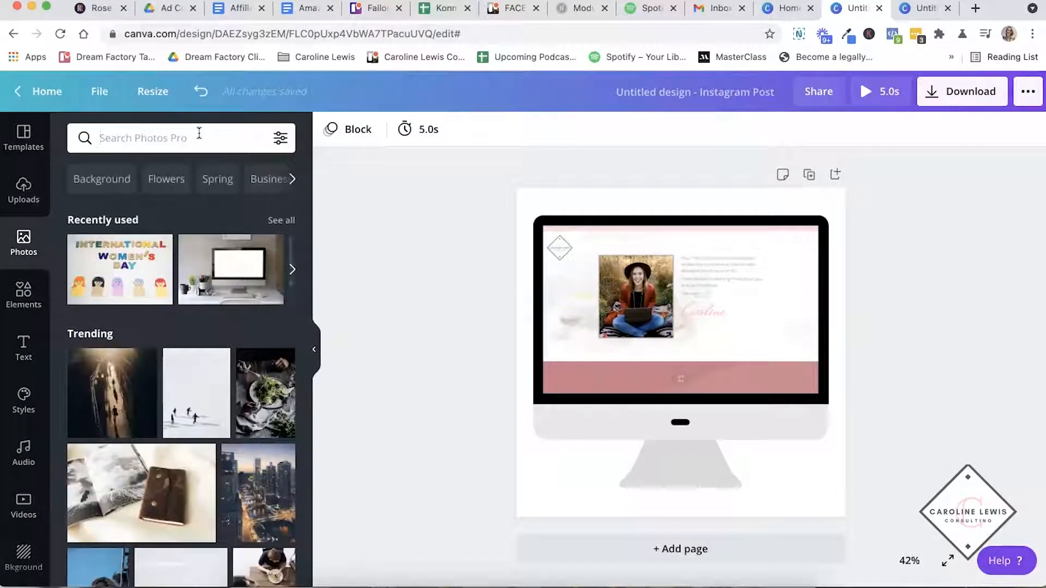
{"action": "left_click", "coordinate": [573, 310]}
{"action": "key", "text": "Delete"}
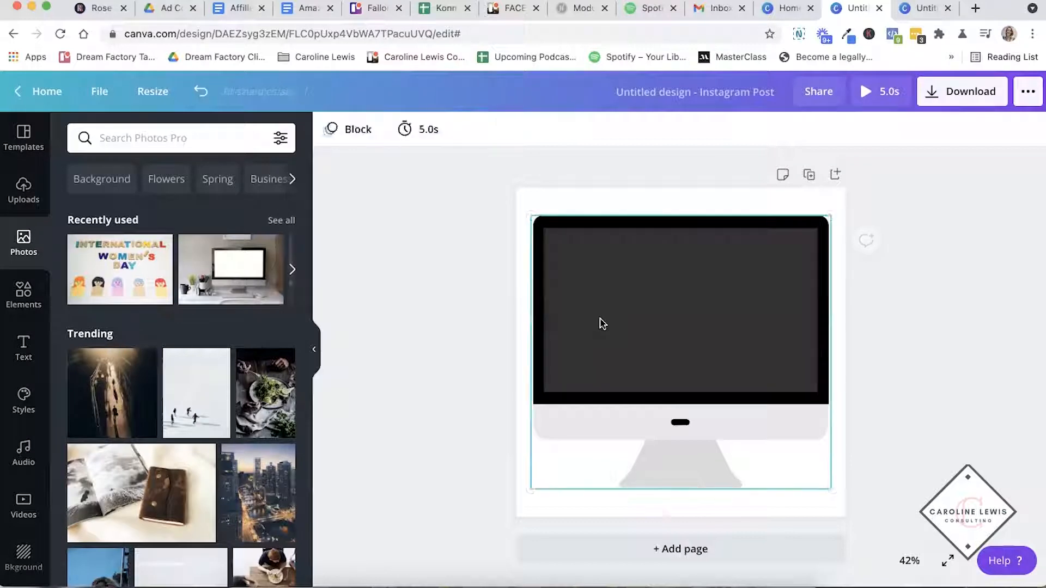
{"action": "key", "text": "Delete"}
- Add the recently used desk photo of a computer with a blank screen as the full-page background
{"action": "left_click", "coordinate": [236, 280]}
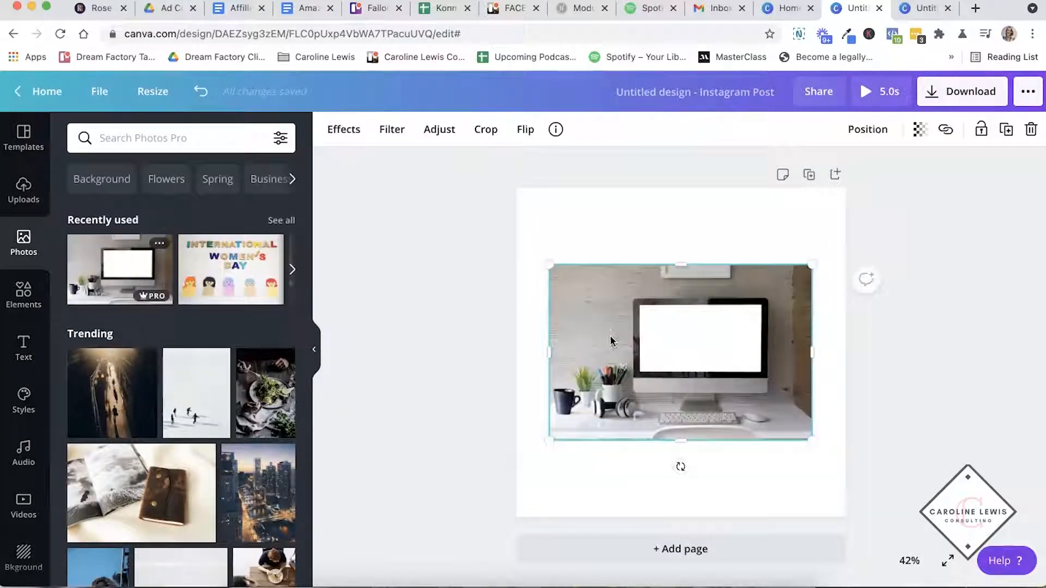
{"action": "key", "text": "Delete"}
{"action": "left_click_drag", "start_coordinate": [575, 264], "coordinate": [657, 439]}
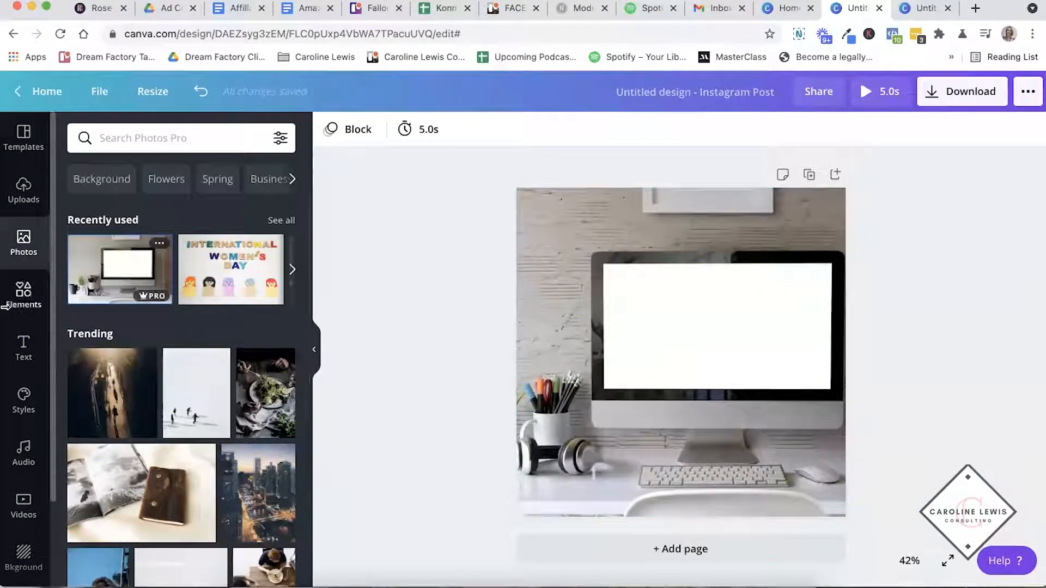
- Place the uploaded pink web page screenshot over the computer's blank screen in the photo, cropped and resized to fit
{"action": "left_click", "coordinate": [22, 200]}
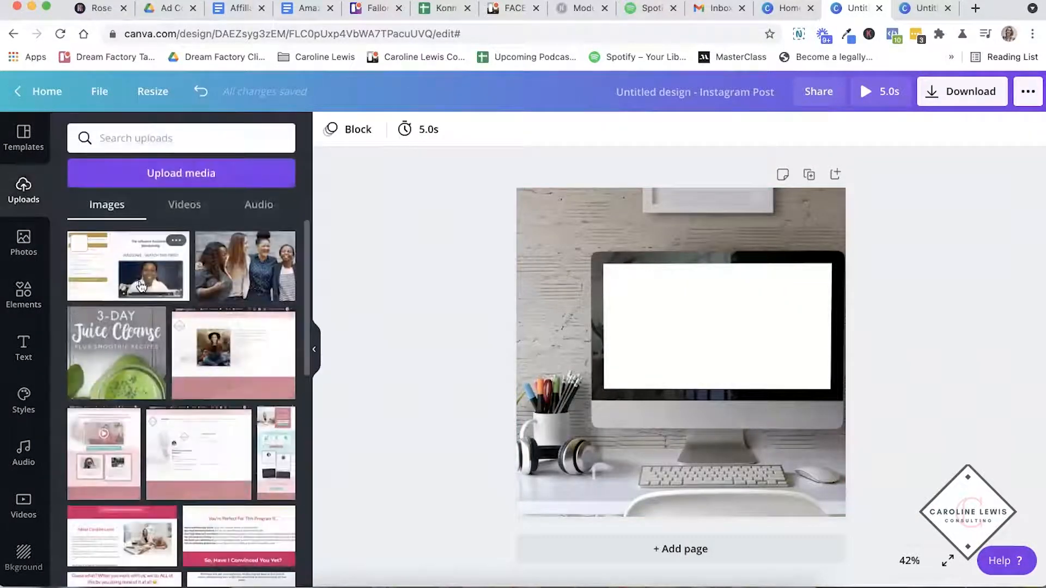
{"action": "left_click", "coordinate": [233, 364]}
{"action": "left_click_drag", "start_coordinate": [683, 260], "coordinate": [683, 268]}
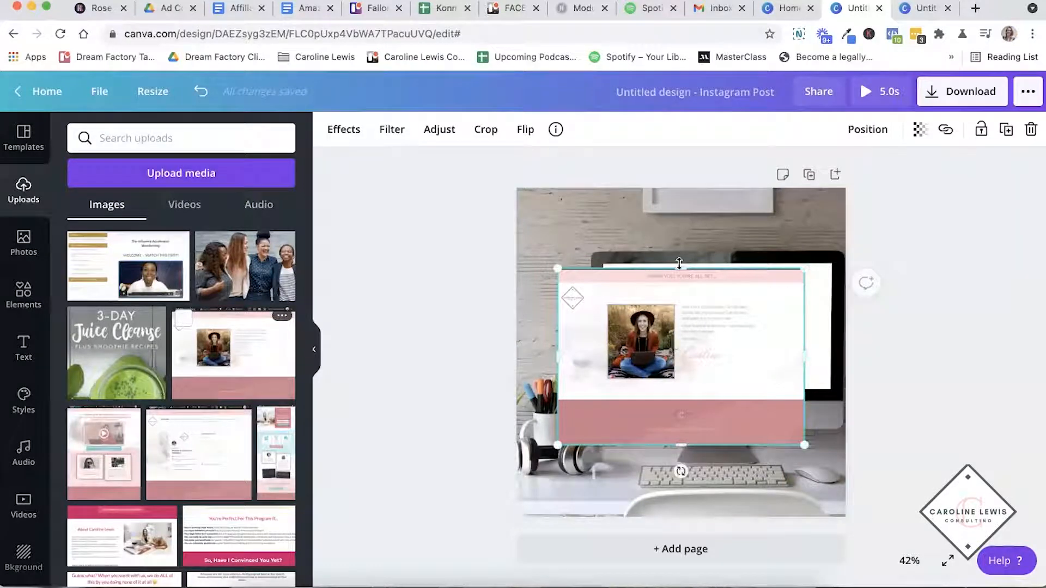
{"action": "left_click_drag", "start_coordinate": [681, 283], "coordinate": [717, 274]}
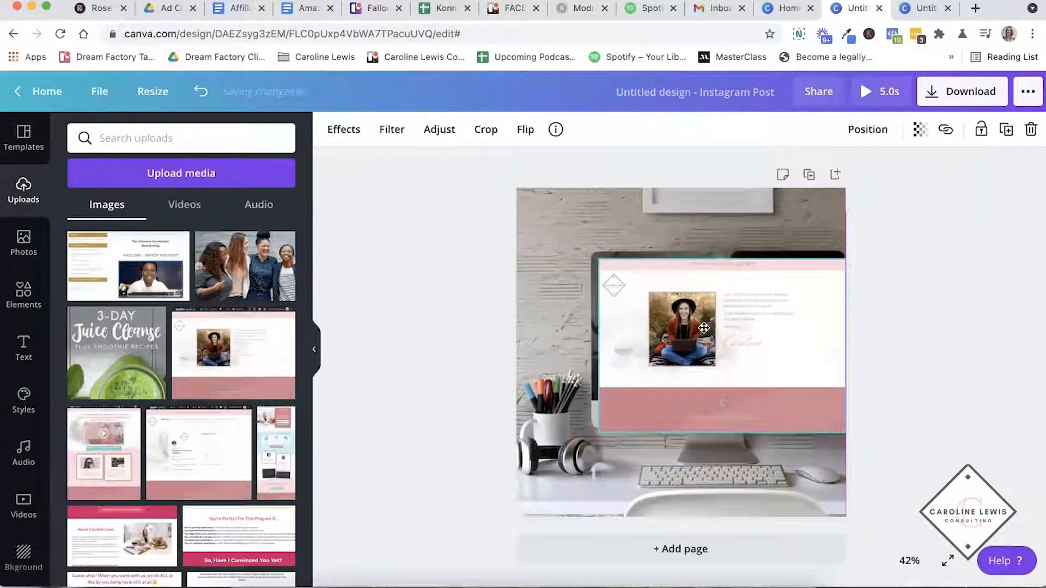
{"action": "left_click_drag", "start_coordinate": [717, 428], "coordinate": [717, 394]}
{"action": "left_click_drag", "start_coordinate": [597, 396], "coordinate": [606, 391]}
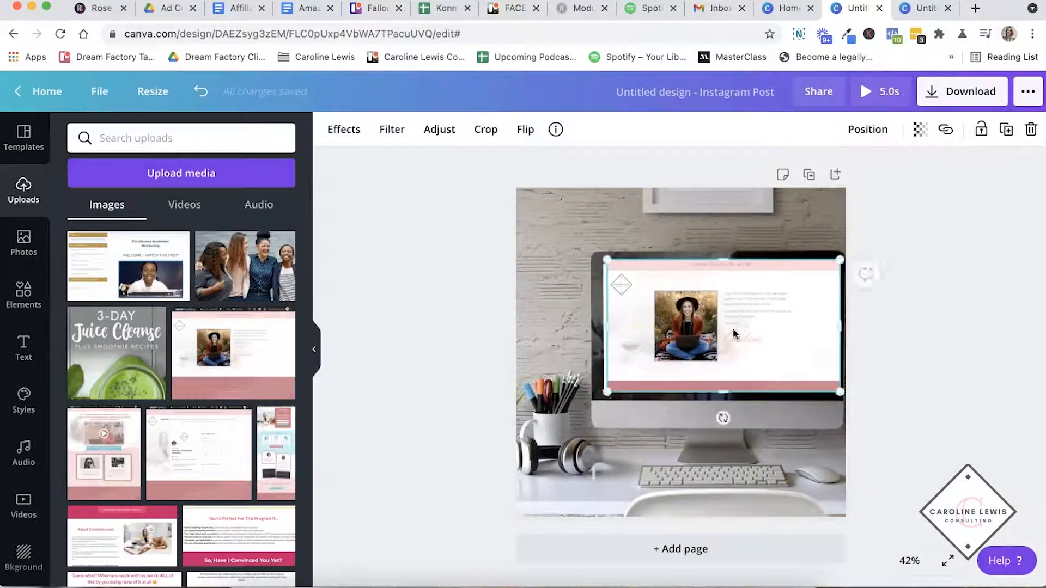
{"action": "left_click", "coordinate": [864, 370]}
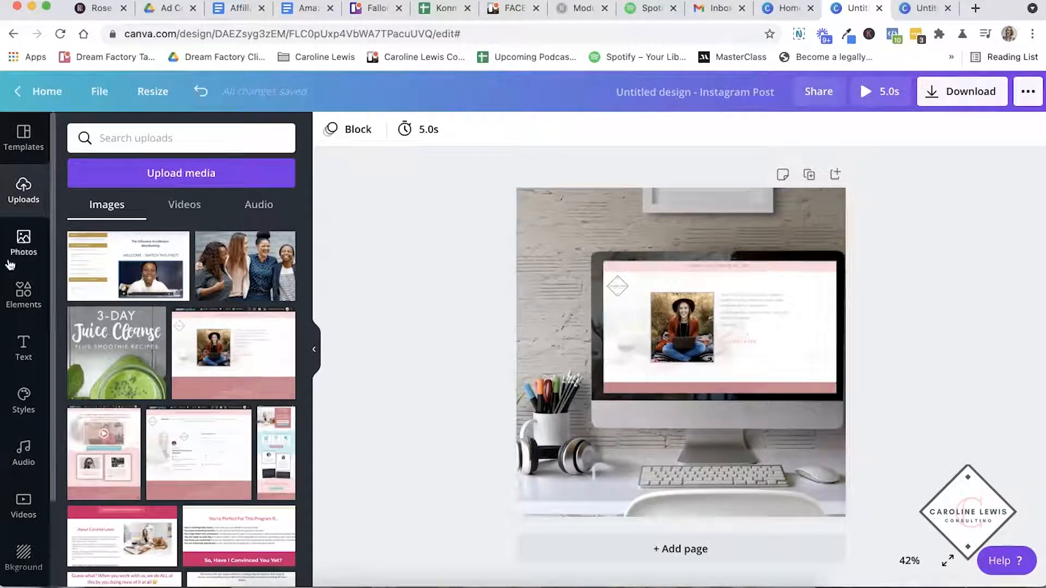
- Delete the screenshot and desk photo from the page, and add the outlined laptop graphic from the "computer" elements
{"action": "left_click", "coordinate": [22, 309]}
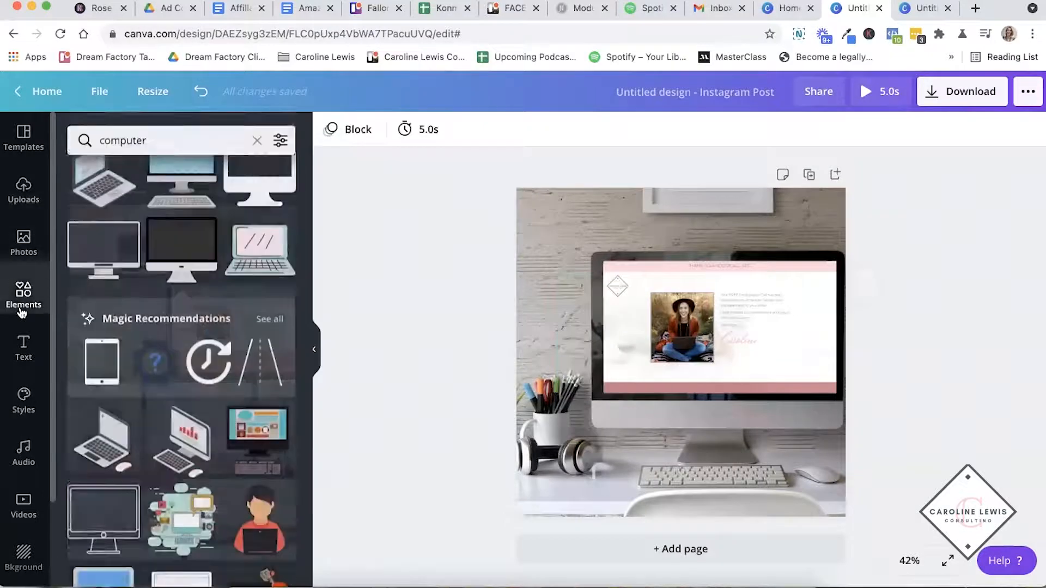
{"action": "scroll", "coordinate": [240, 338], "scroll_direction": "down", "scroll_amount": 4}
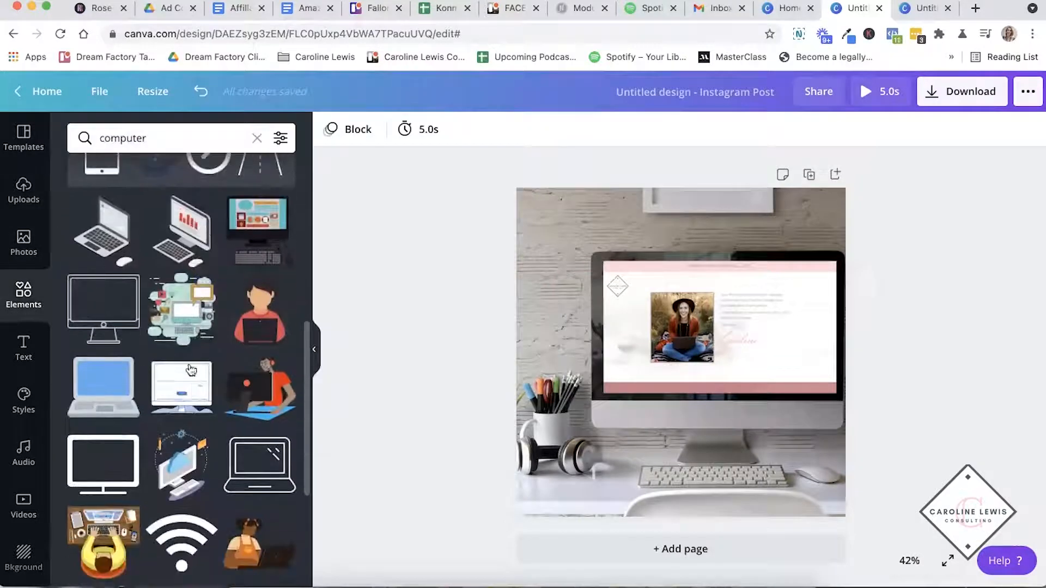
{"action": "scroll", "coordinate": [241, 350], "scroll_direction": "down", "scroll_amount": 1}
{"action": "left_click", "coordinate": [657, 252]}
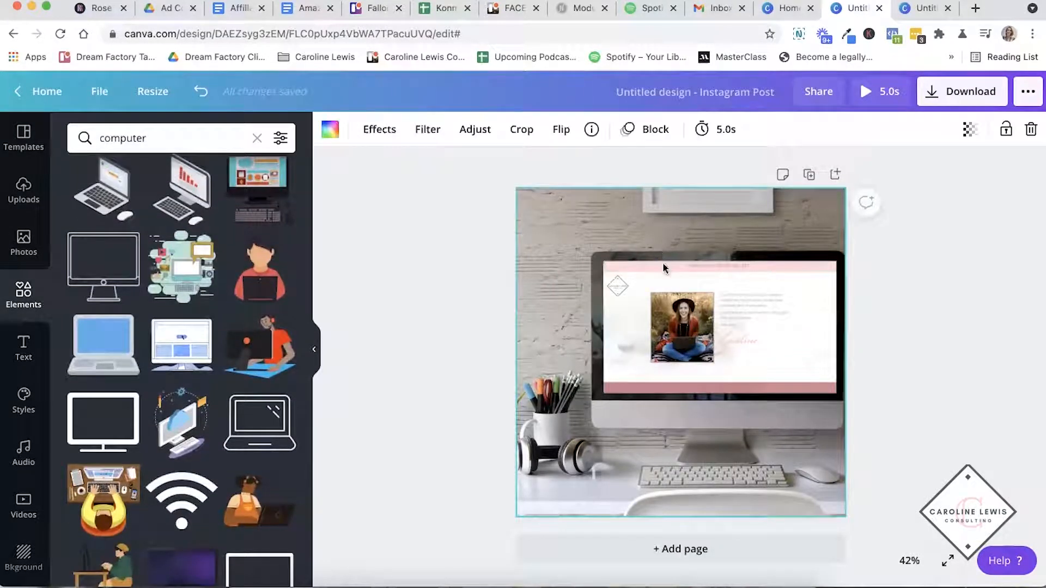
{"action": "key", "text": "Delete"}
{"action": "key", "text": "Delete"}
{"action": "left_click", "coordinate": [260, 422]}
{"action": "left_click", "coordinate": [423, 240]}
- Change the page animation to Drift after trying Breathe
{"action": "left_click", "coordinate": [358, 130]}
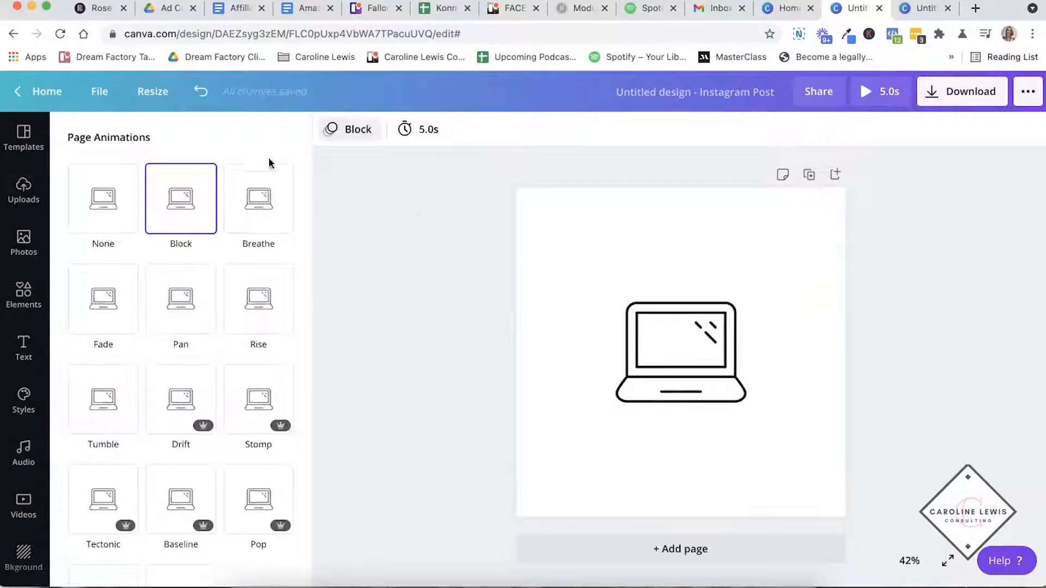
{"action": "left_click", "coordinate": [258, 197]}
{"action": "left_click", "coordinate": [175, 406]}
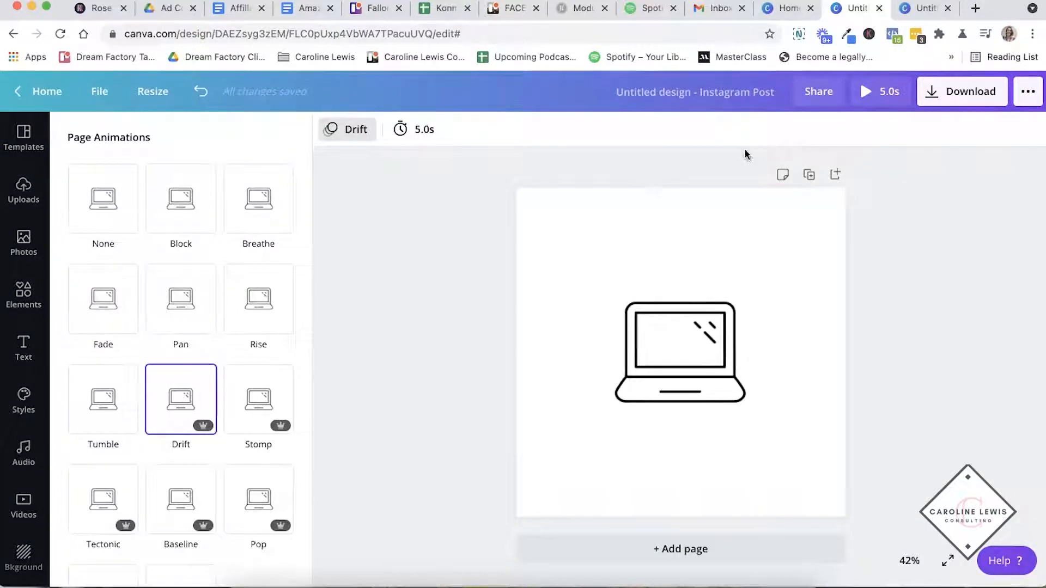
- View the download options and the file type choice for the animated laptop design
{"action": "left_click", "coordinate": [975, 91]}
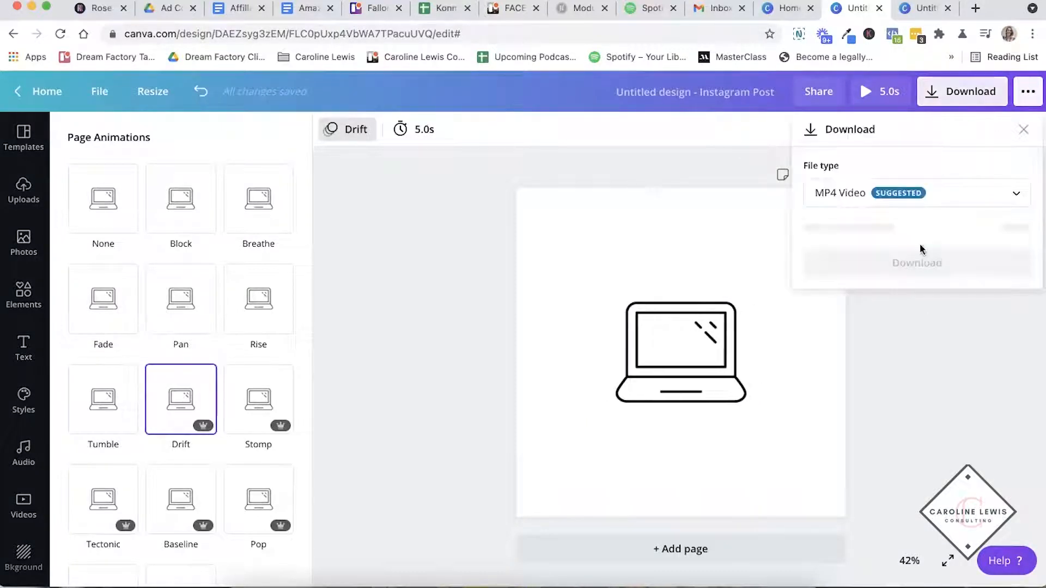
{"action": "left_click", "coordinate": [960, 204]}
{"action": "left_click", "coordinate": [658, 237]}
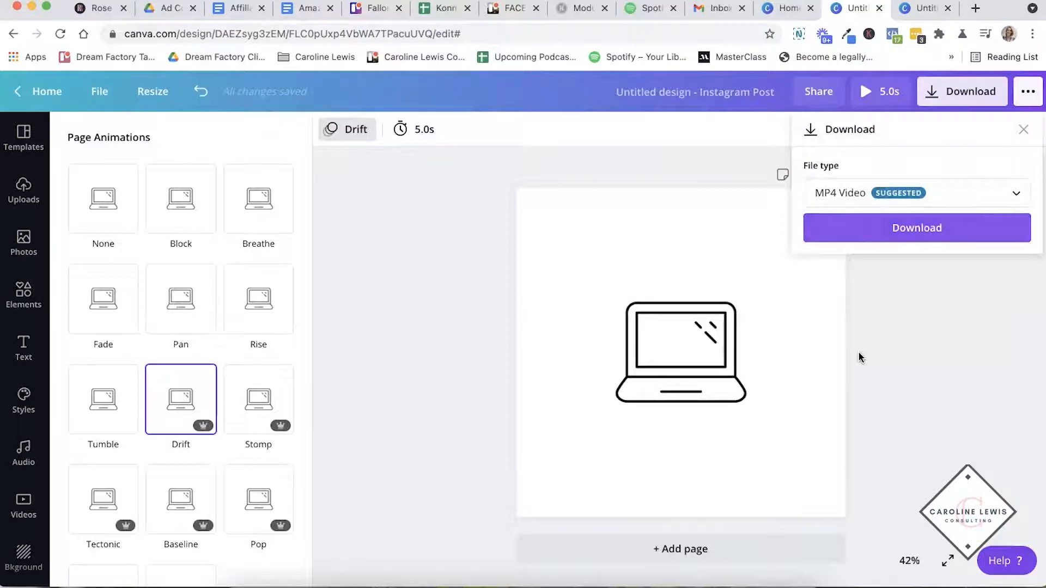
- Set the page background to the light pink swatch from the saved brand palette
{"action": "left_click", "coordinate": [566, 224]}
{"action": "left_click", "coordinate": [326, 137]}
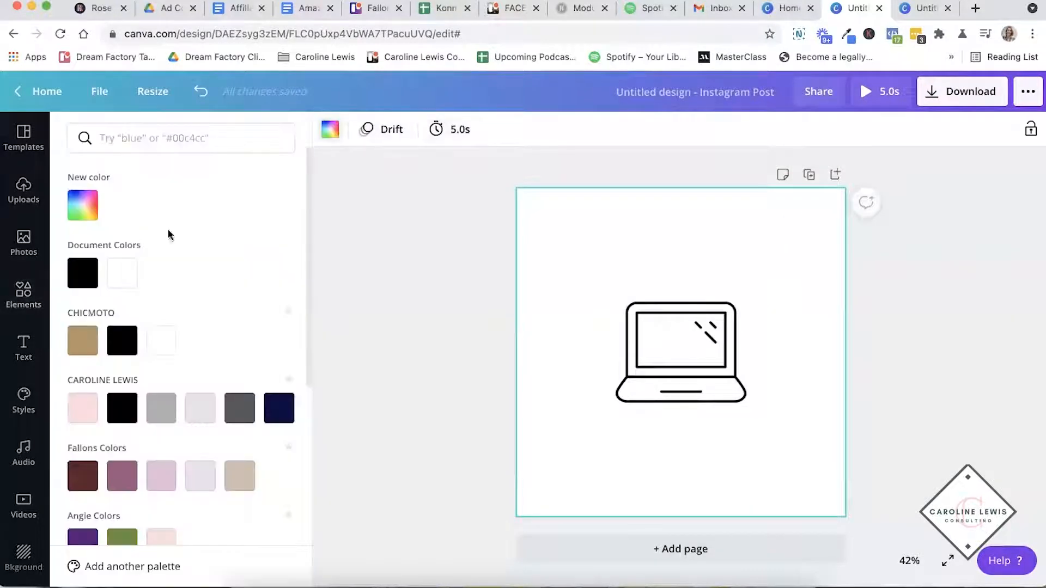
{"action": "left_click", "coordinate": [75, 412]}
{"action": "left_click", "coordinate": [742, 376]}
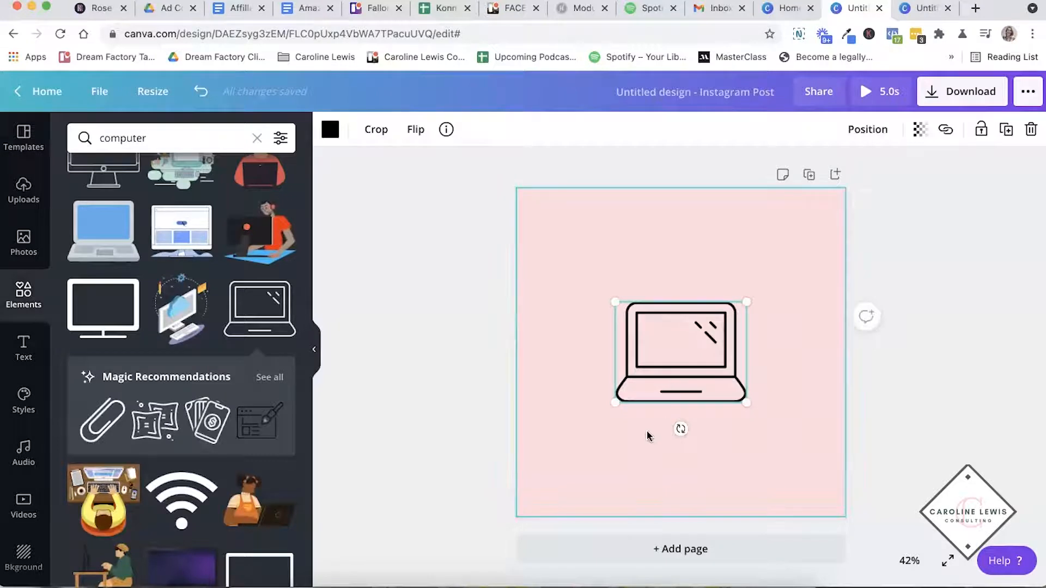
{"action": "left_click", "coordinate": [720, 432]}
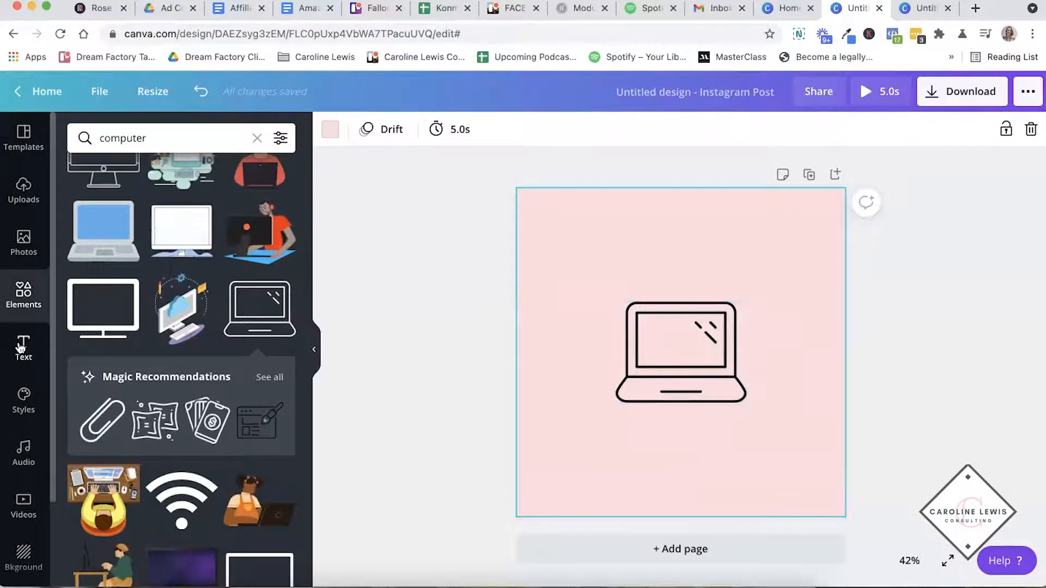
- Add a subheading reading "Scale Your Systems" and place it directly below the laptop graphic
{"action": "left_click", "coordinate": [24, 347]}
{"action": "left_click", "coordinate": [132, 227]}
{"action": "type", "text": "Scale Your Systems"}
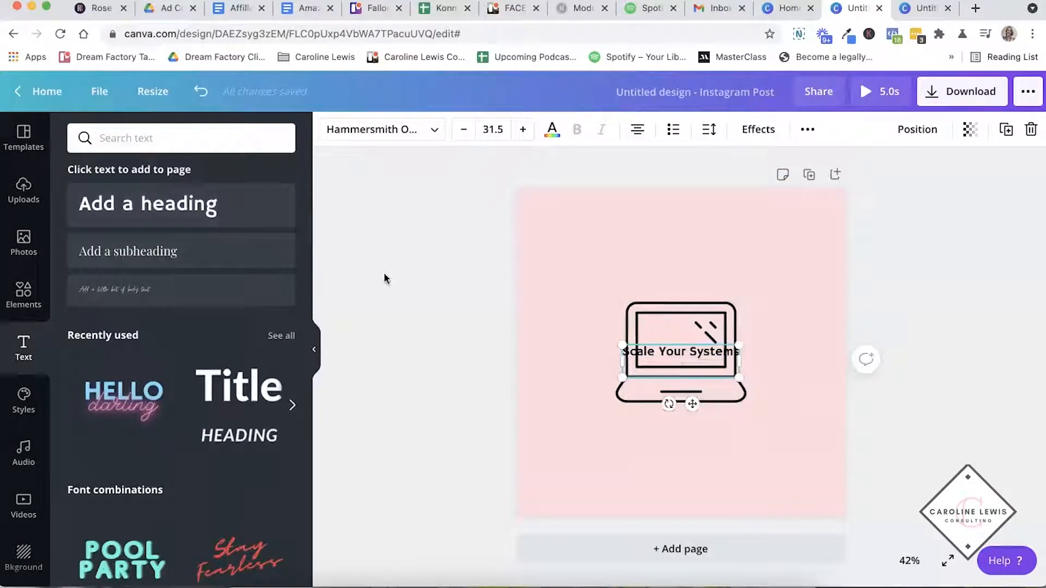
{"action": "left_click", "coordinate": [521, 357]}
{"action": "left_click_drag", "start_coordinate": [685, 357], "coordinate": [685, 421]}
{"action": "left_click", "coordinate": [444, 230]}
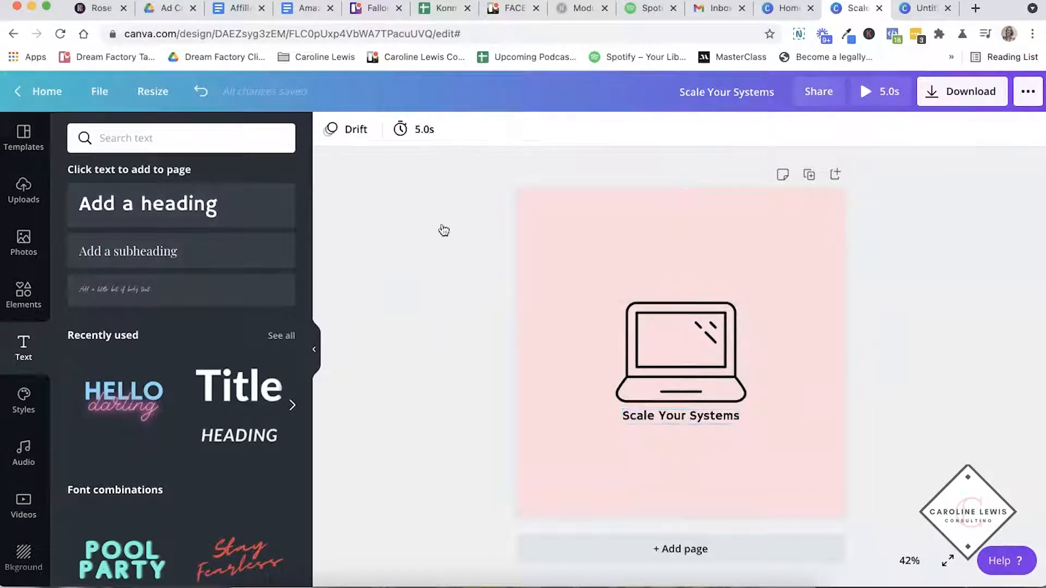
- Change the page animation to Tumble, trying Fade along the way
{"action": "left_click", "coordinate": [347, 133]}
{"action": "left_click", "coordinate": [95, 399]}
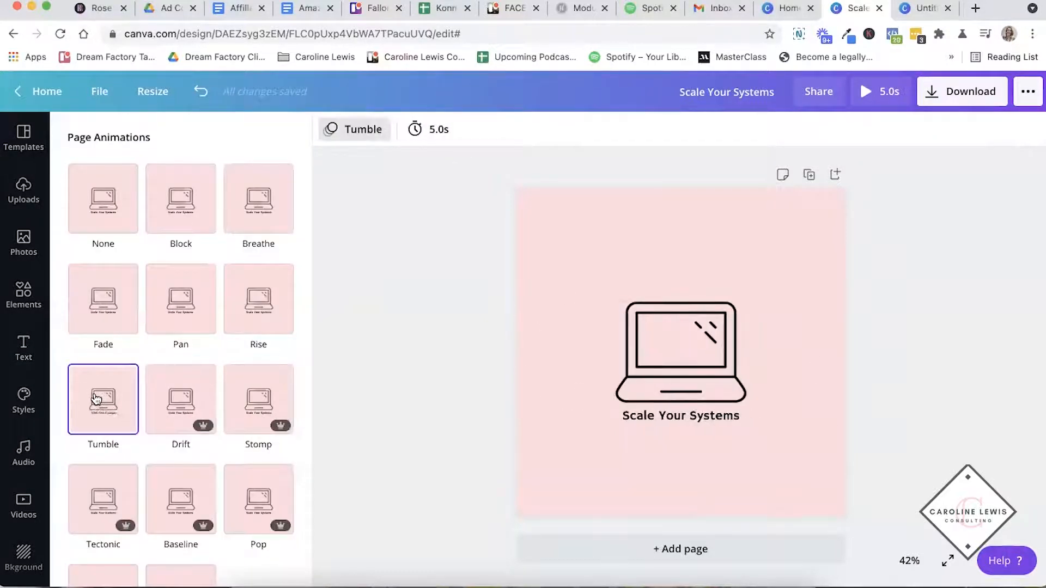
{"action": "left_click", "coordinate": [121, 305]}
{"action": "left_click", "coordinate": [90, 433]}
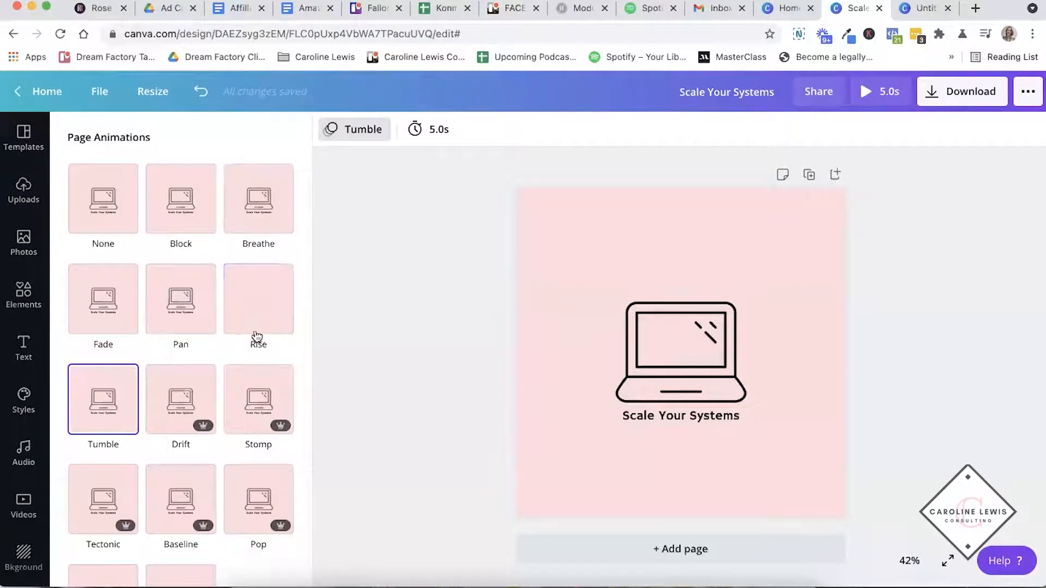
- Apply the Suranna font and color style to the page after trying the Playfair Display and Cardo styles
{"action": "left_click", "coordinate": [23, 401]}
{"action": "scroll", "coordinate": [199, 262], "scroll_direction": "down", "scroll_amount": 1}
{"action": "scroll", "coordinate": [180, 289], "scroll_direction": "down", "scroll_amount": 8}
{"action": "scroll", "coordinate": [179, 289], "scroll_direction": "down", "scroll_amount": 1}
{"action": "scroll", "coordinate": [211, 293], "scroll_direction": "down", "scroll_amount": 3}
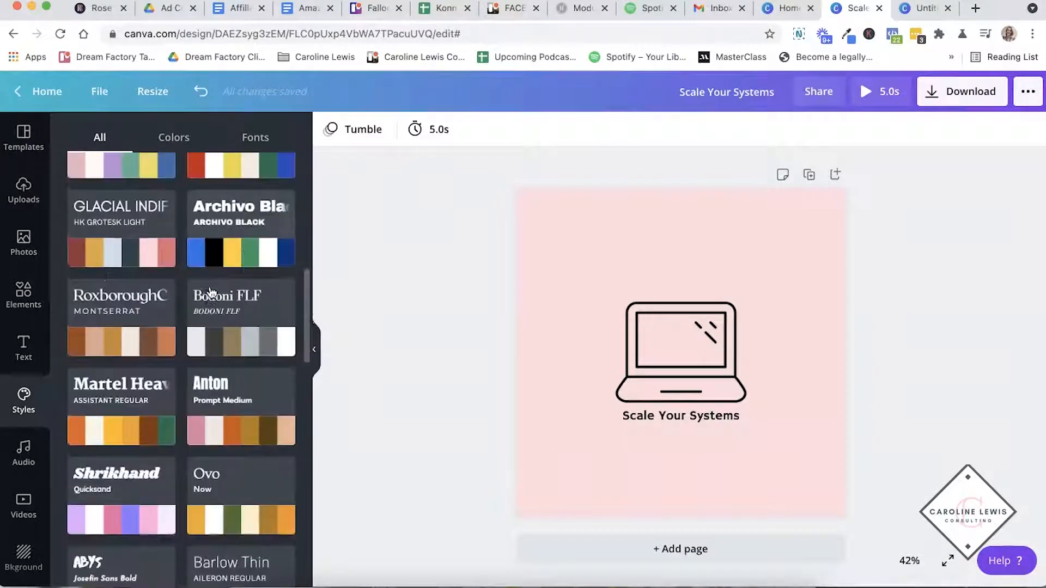
{"action": "scroll", "coordinate": [167, 306], "scroll_direction": "down", "scroll_amount": 15}
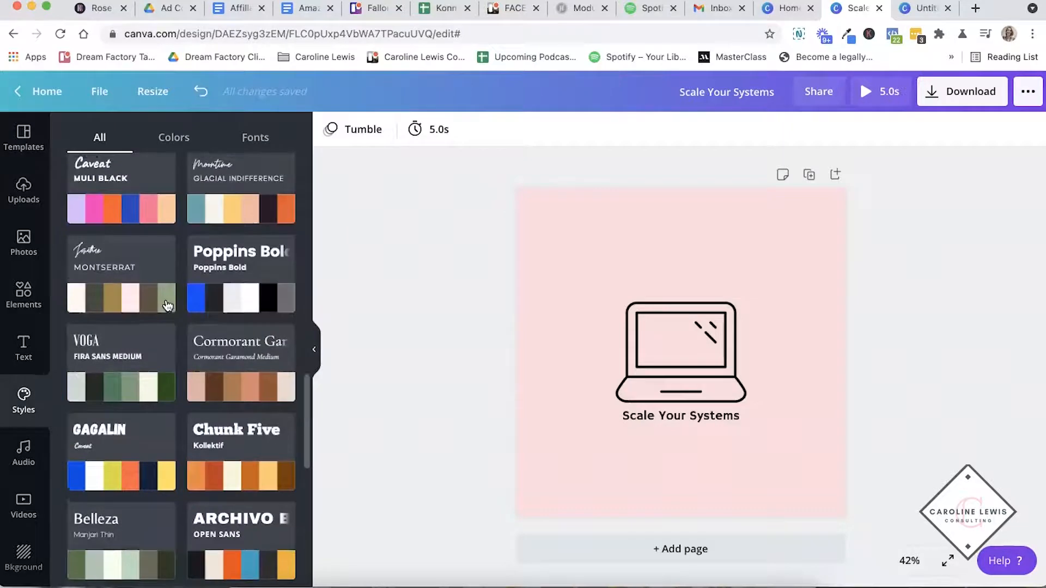
{"action": "scroll", "coordinate": [164, 294], "scroll_direction": "down", "scroll_amount": 5}
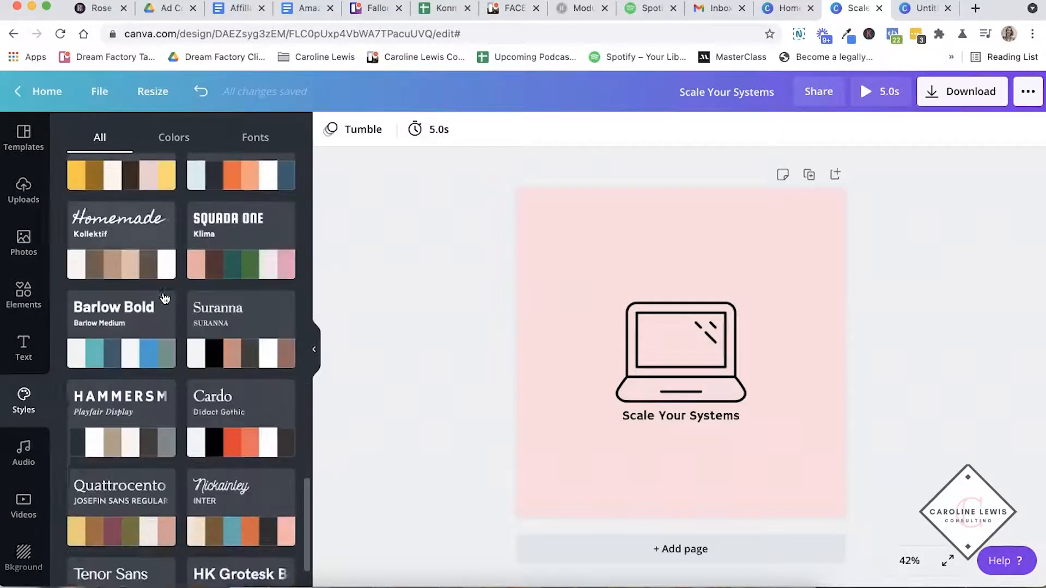
{"action": "left_click", "coordinate": [125, 326]}
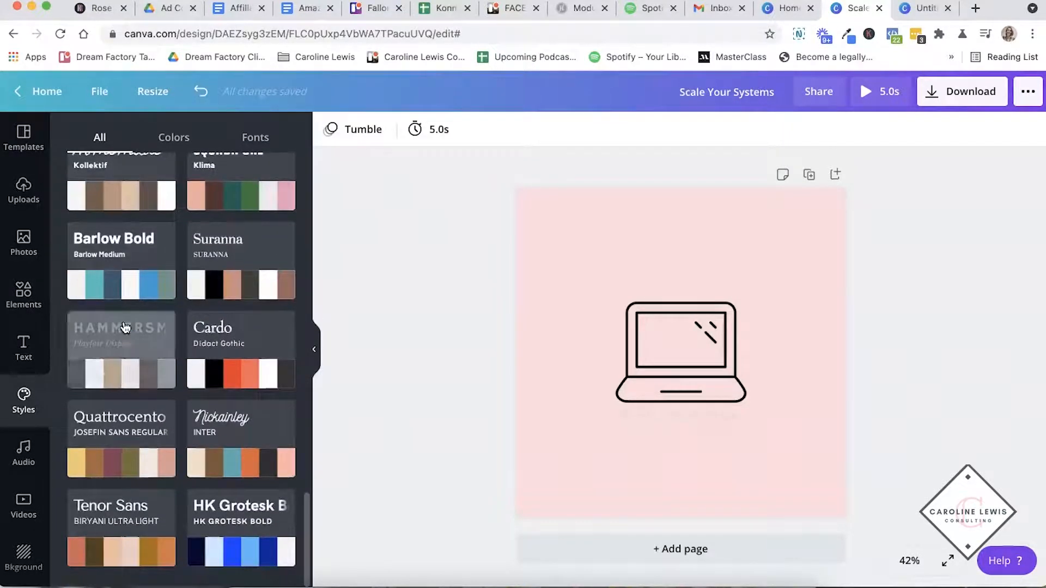
{"action": "left_click", "coordinate": [257, 341]}
{"action": "left_click", "coordinate": [241, 255]}
- Review the saved brand palettes in the styles and background color options, and view the audio library
{"action": "scroll", "coordinate": [208, 276], "scroll_direction": "up", "scroll_amount": 10}
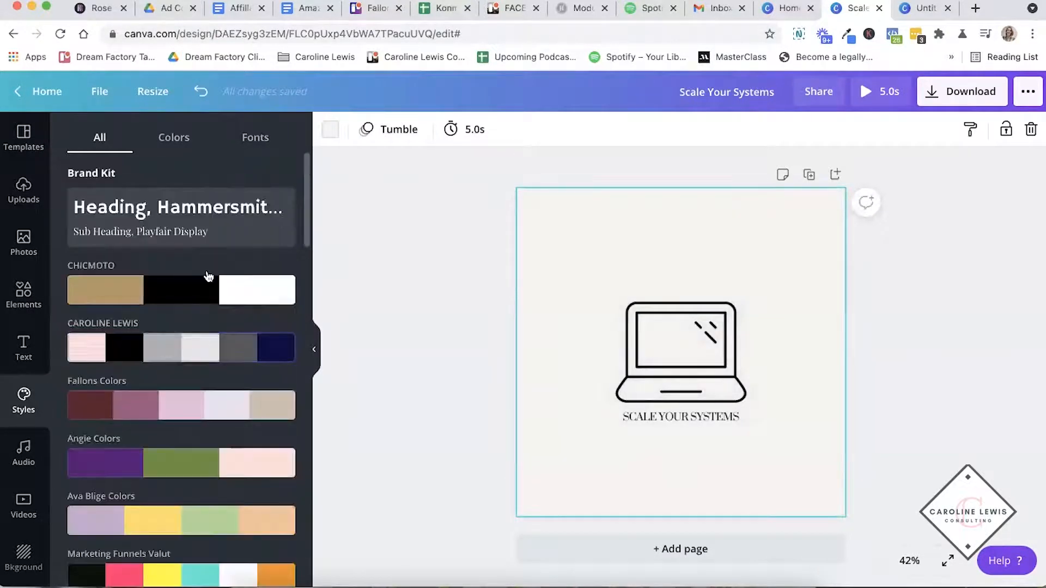
{"action": "scroll", "coordinate": [147, 218], "scroll_direction": "down", "scroll_amount": 3}
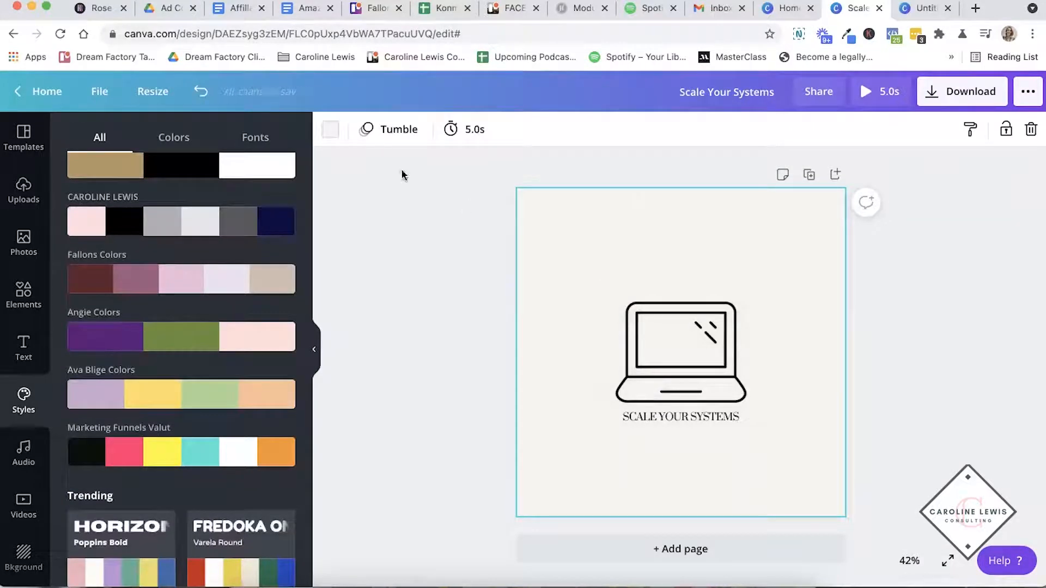
{"action": "left_click", "coordinate": [342, 137]}
{"action": "scroll", "coordinate": [146, 289], "scroll_direction": "down", "scroll_amount": 4}
{"action": "scroll", "coordinate": [131, 316], "scroll_direction": "down", "scroll_amount": 3}
{"action": "scroll", "coordinate": [159, 405], "scroll_direction": "up", "scroll_amount": 5}
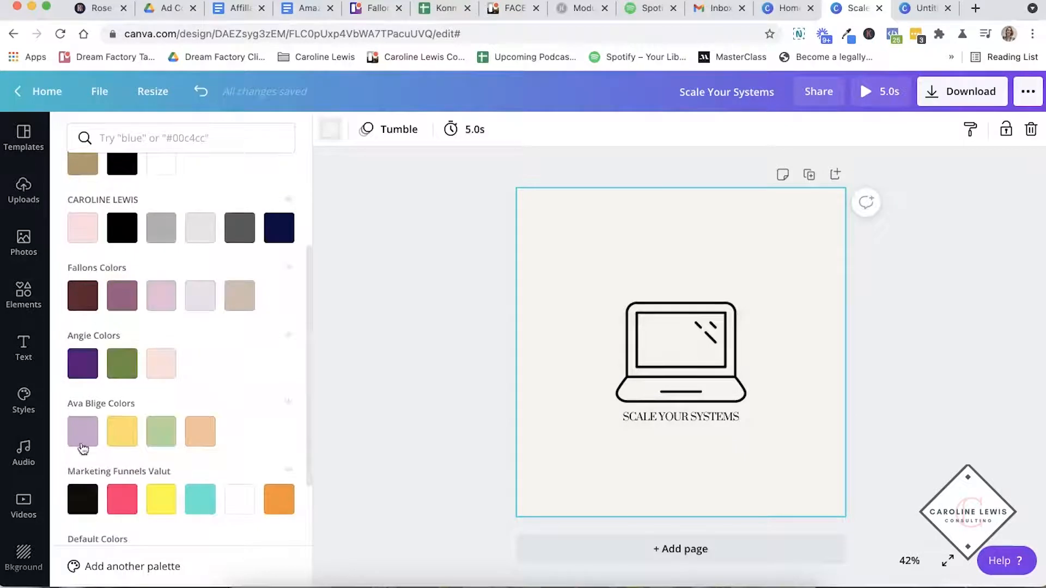
{"action": "scroll", "coordinate": [111, 344], "scroll_direction": "up", "scroll_amount": 4}
{"action": "left_click", "coordinate": [455, 273]}
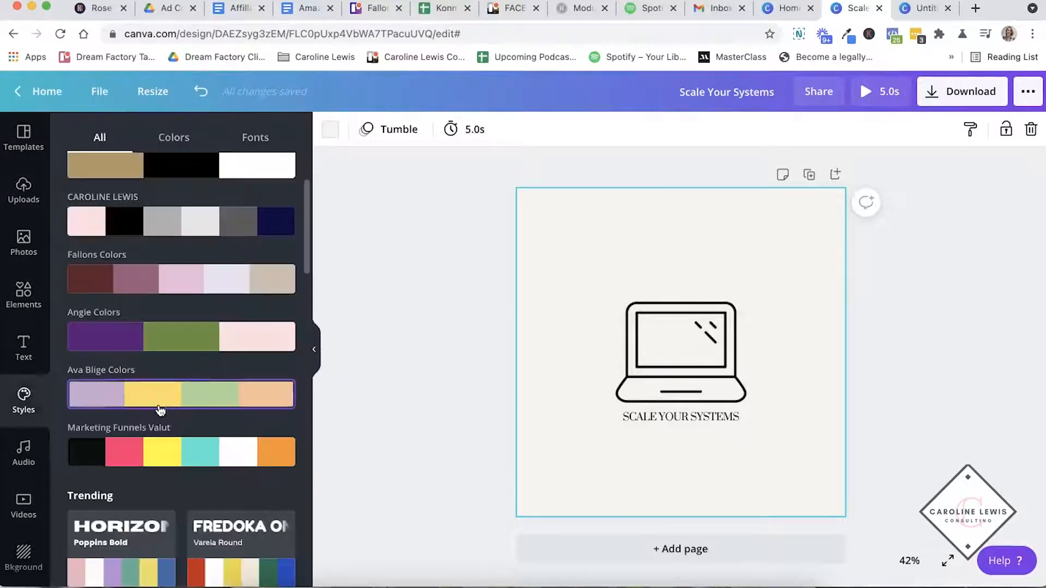
{"action": "left_click", "coordinate": [21, 462]}
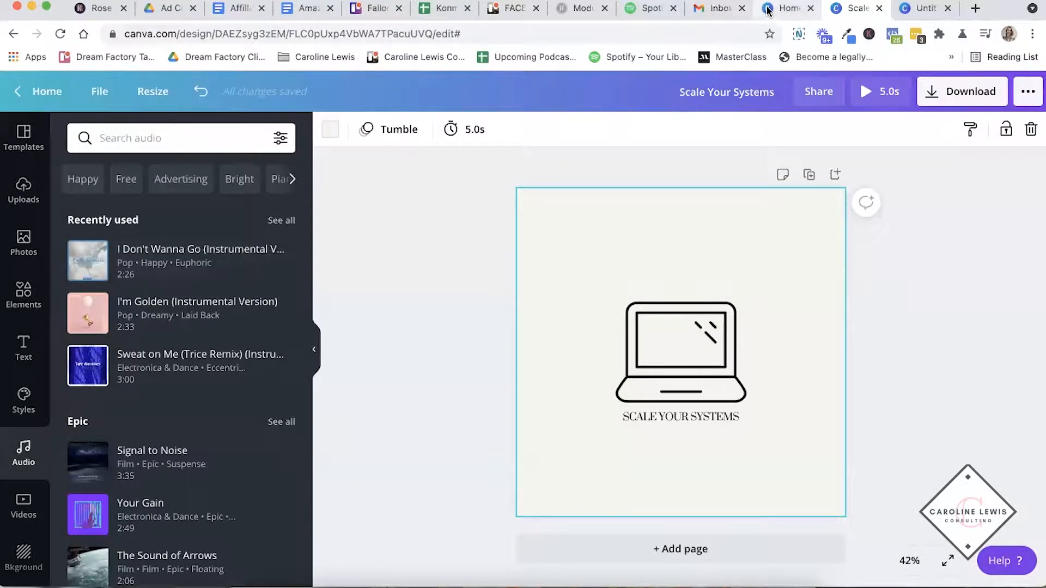
- Switch to the Canva home page and view the custom size options for creating a new design
{"action": "left_click", "coordinate": [787, 8]}
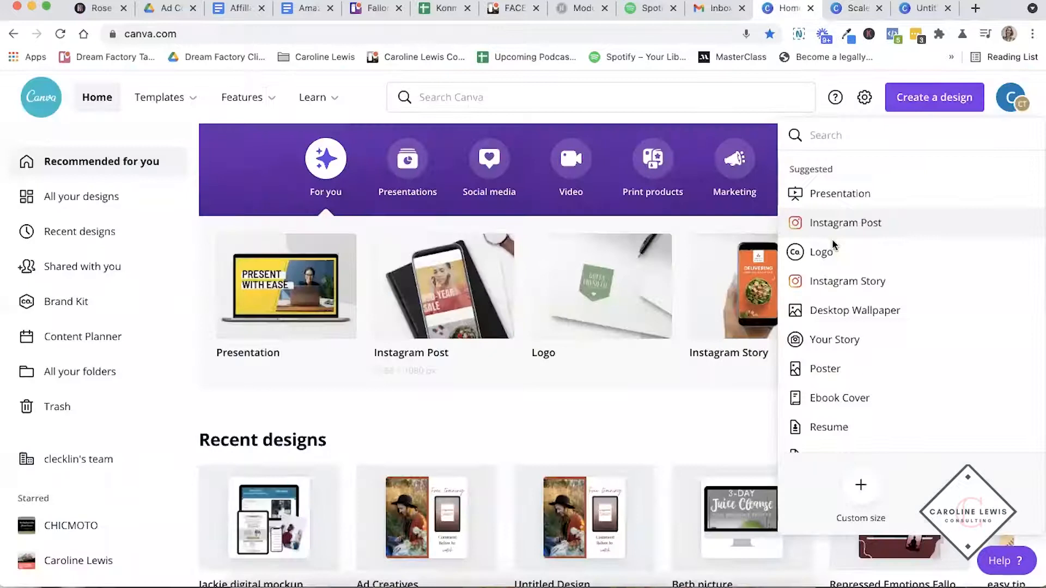
{"action": "left_click", "coordinate": [860, 490]}
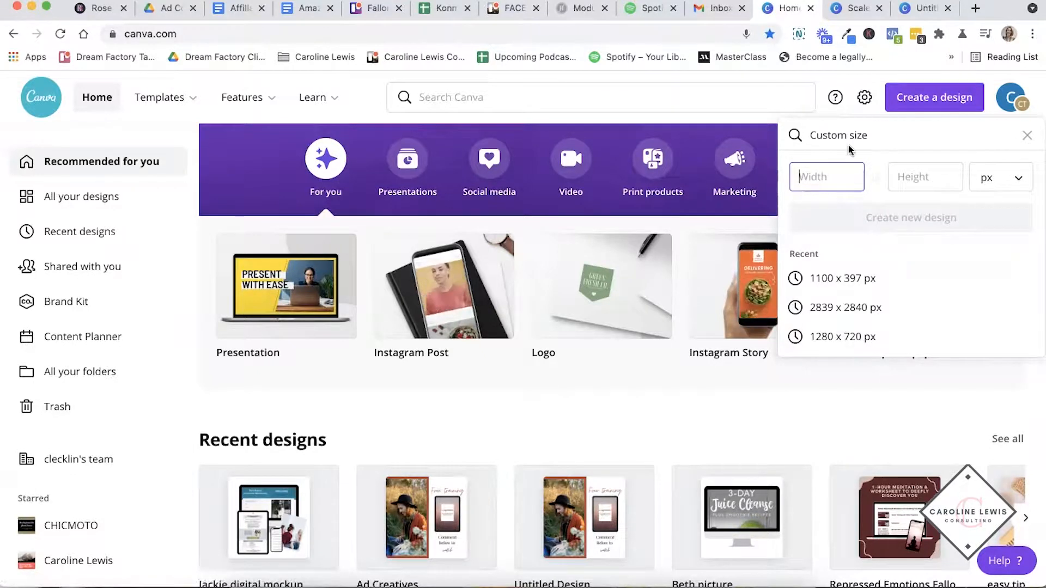
{"action": "left_click", "coordinate": [919, 95]}
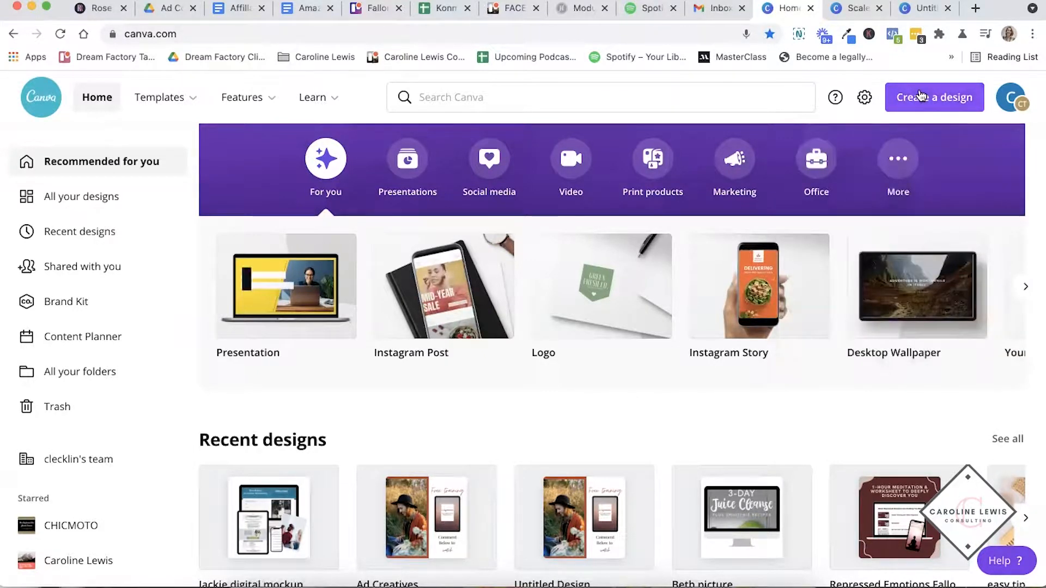
{"action": "left_click", "coordinate": [918, 97]}
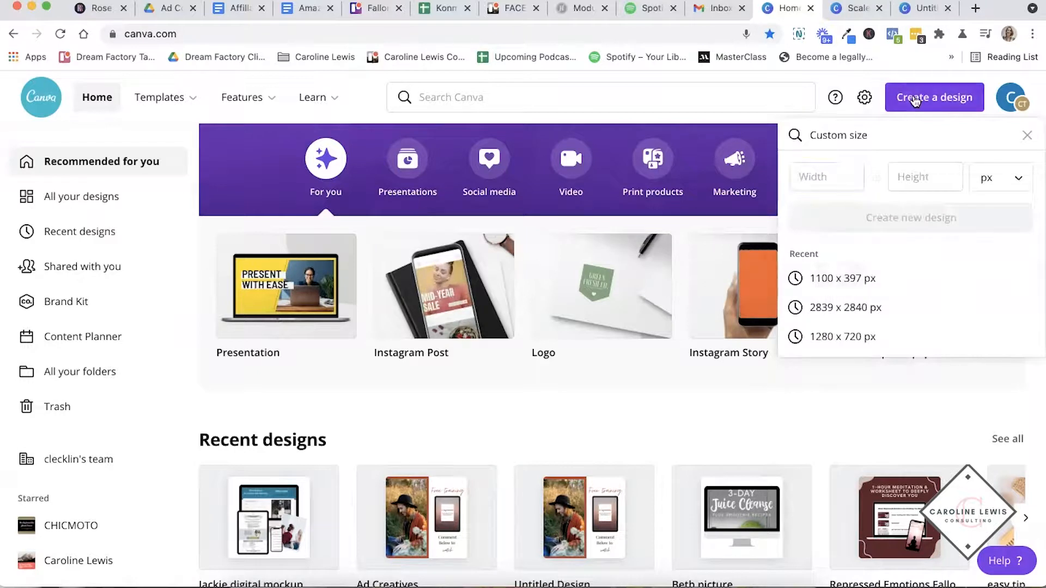
{"action": "left_click", "coordinate": [915, 100]}
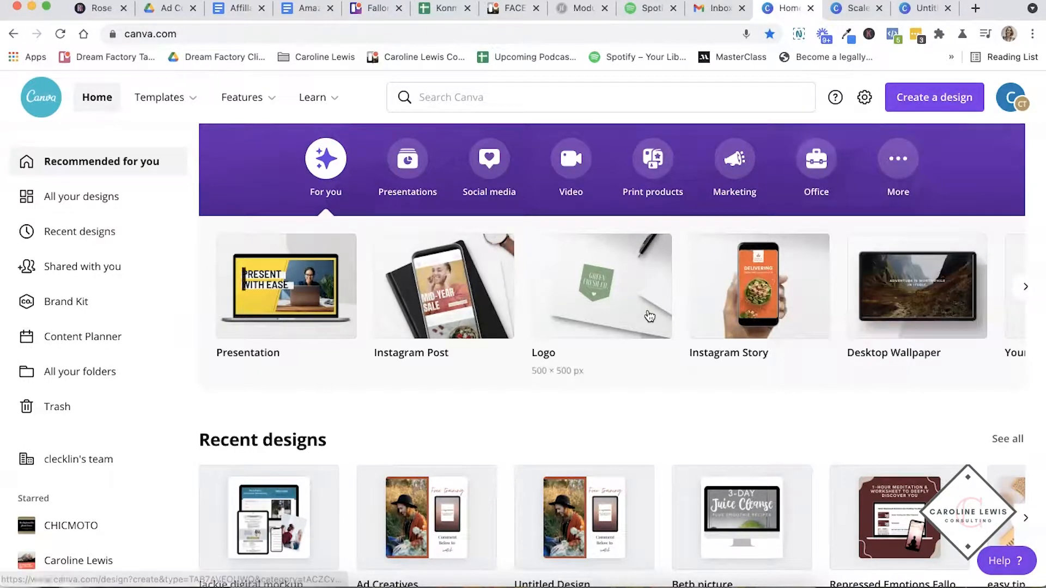
- Browse the recommended design types on the home page, from Instagram Story through Business Card and T-Shirt
{"action": "scroll", "coordinate": [648, 313], "scroll_direction": "right", "scroll_amount": 6}
{"action": "scroll", "coordinate": [648, 315], "scroll_direction": "right", "scroll_amount": 6}
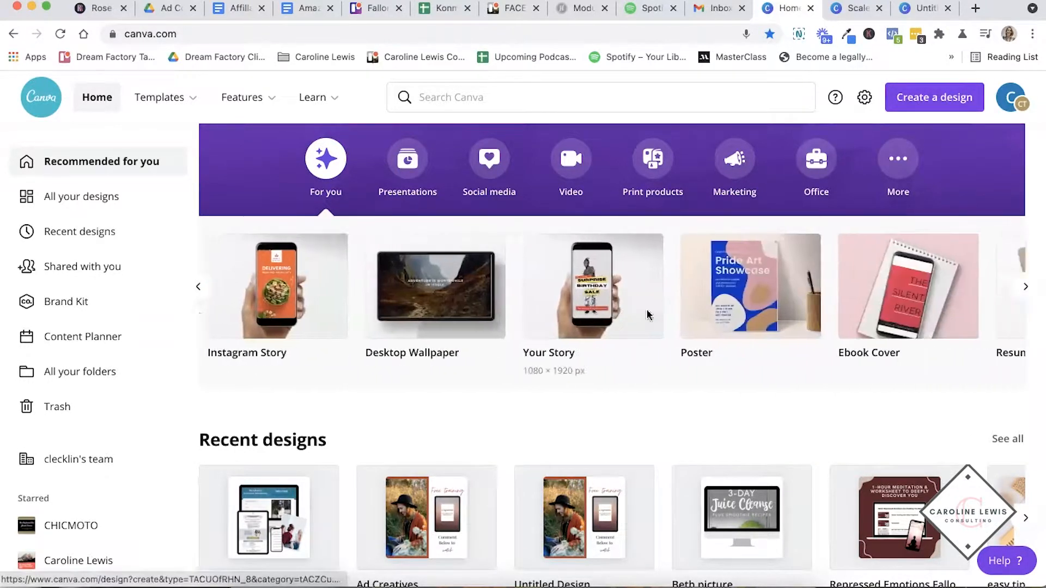
{"action": "scroll", "coordinate": [665, 295], "scroll_direction": "right", "scroll_amount": 5}
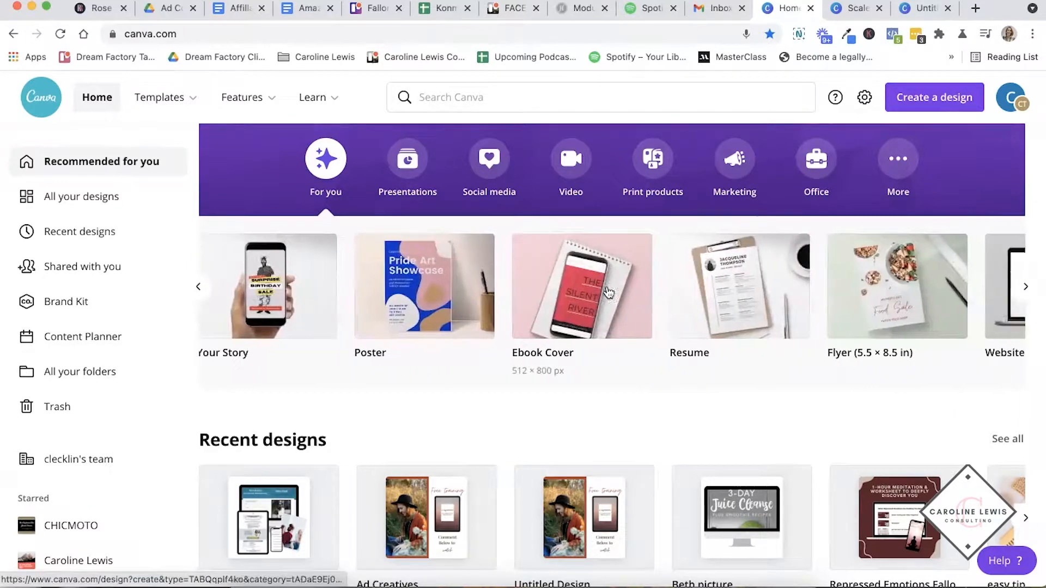
{"action": "scroll", "coordinate": [635, 289], "scroll_direction": "right", "scroll_amount": 10}
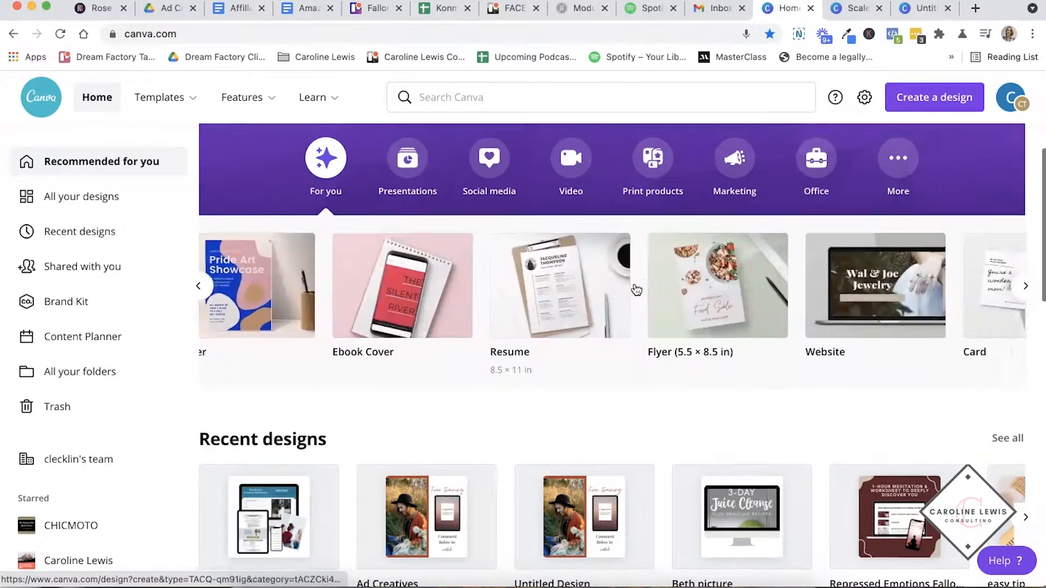
{"action": "scroll", "coordinate": [635, 289], "scroll_direction": "down", "scroll_amount": 1}
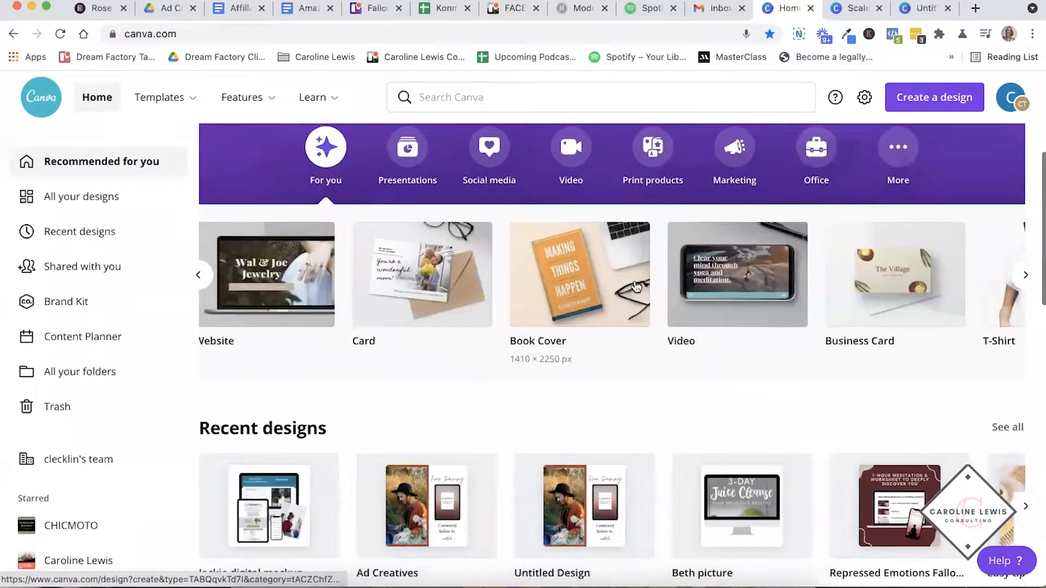
{"action": "scroll", "coordinate": [595, 278], "scroll_direction": "right", "scroll_amount": 3}
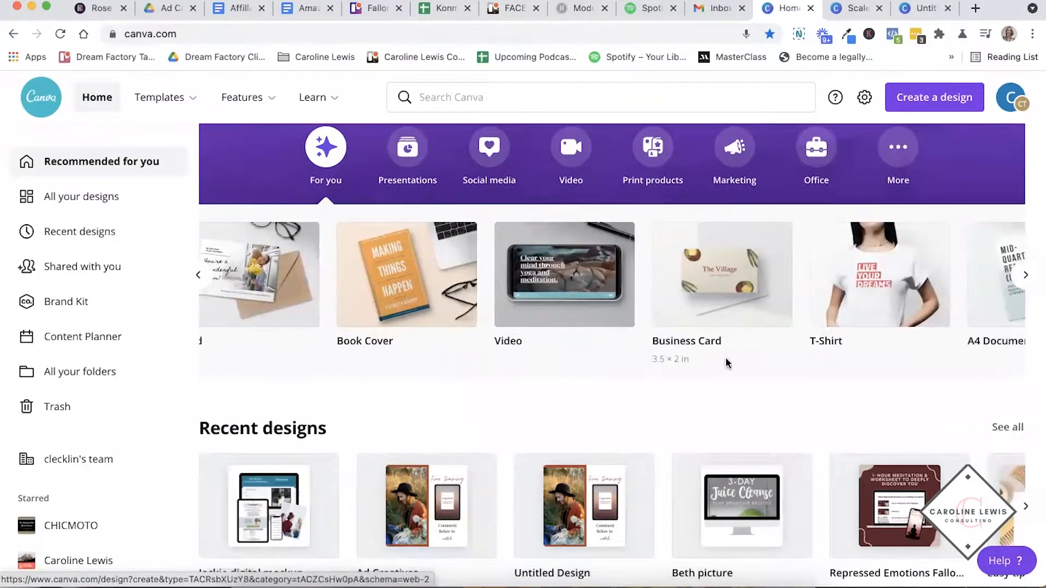
{"action": "scroll", "coordinate": [517, 343], "scroll_direction": "up", "scroll_amount": 1}
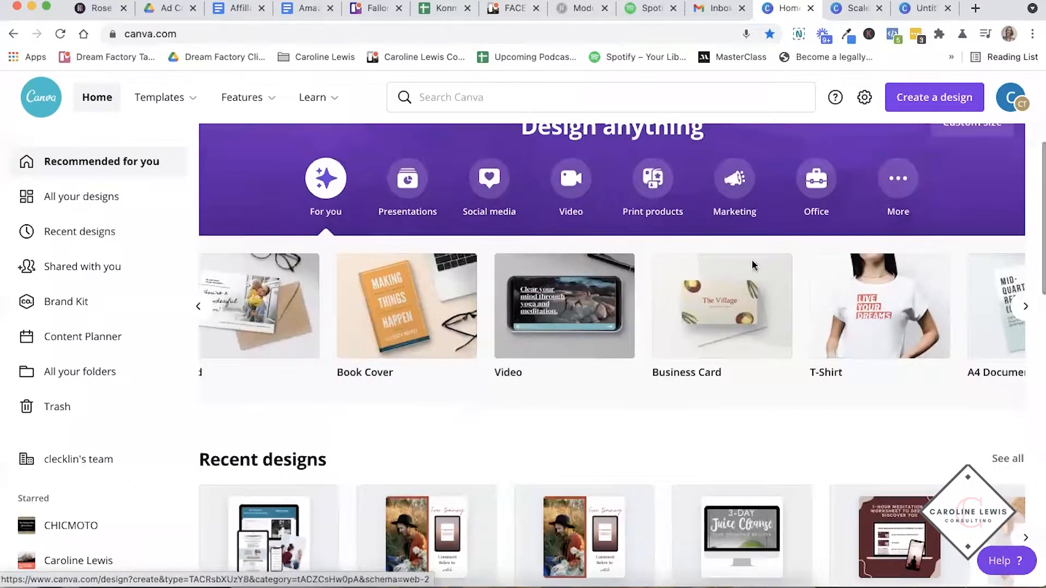